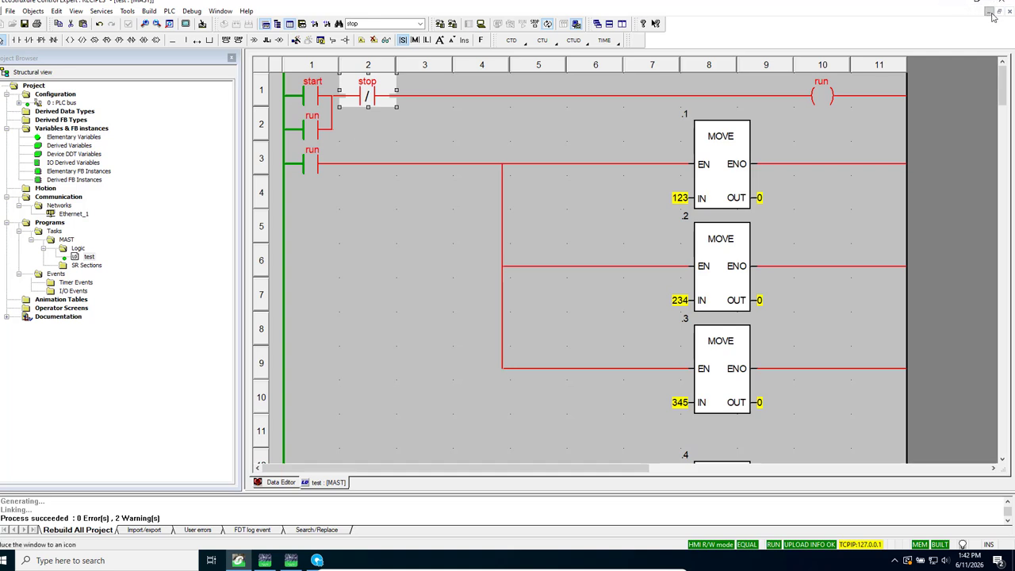
Check the HMI variable settings in the Data Editor's variable list and return to the test ladder section.
click(992, 16)
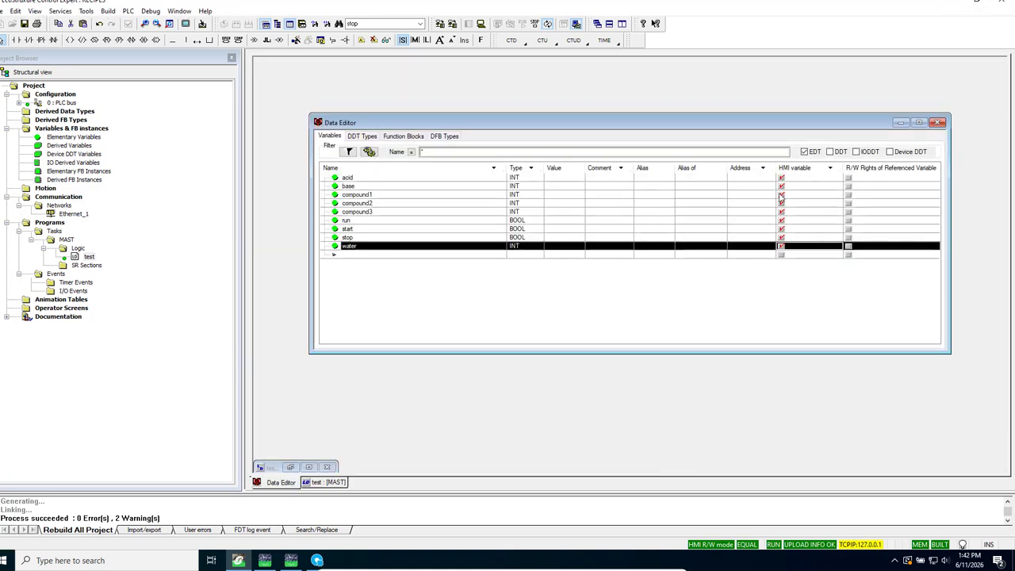
click(310, 469)
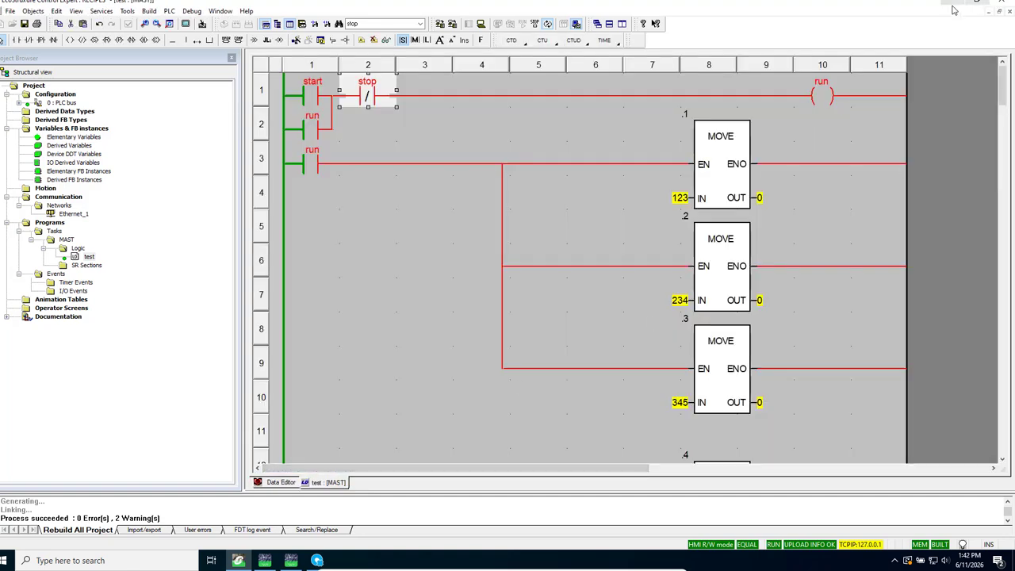
click(953, 8)
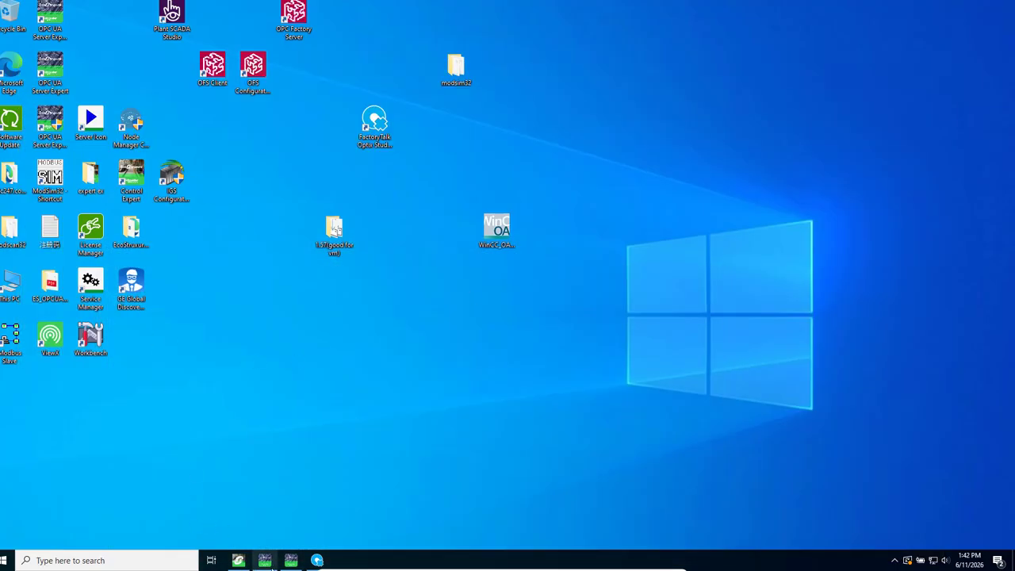
Switch to EcoStruxure OPC UA Server Expert and copy the server endpoint URL.
click(292, 561)
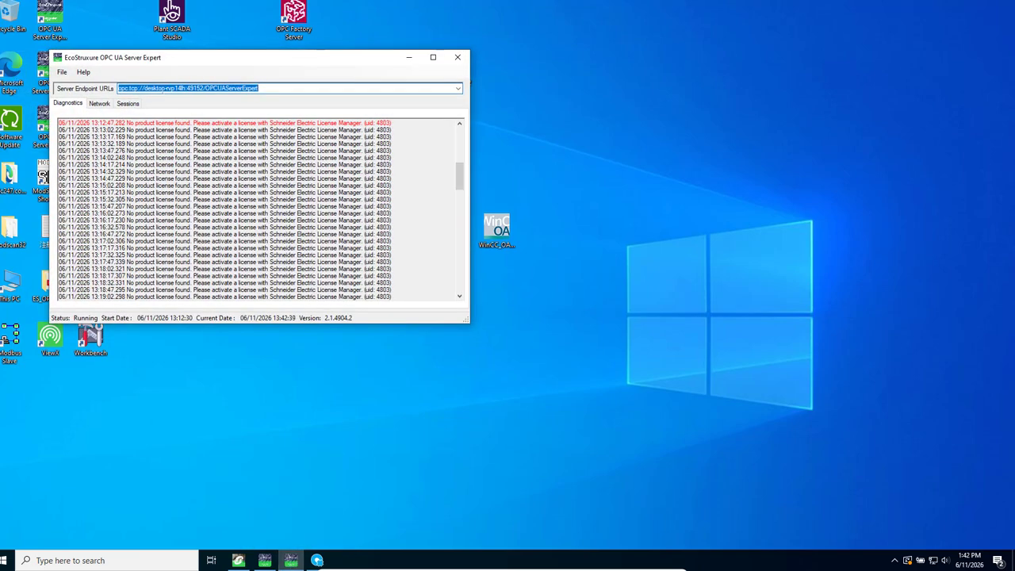
right_click(180, 93)
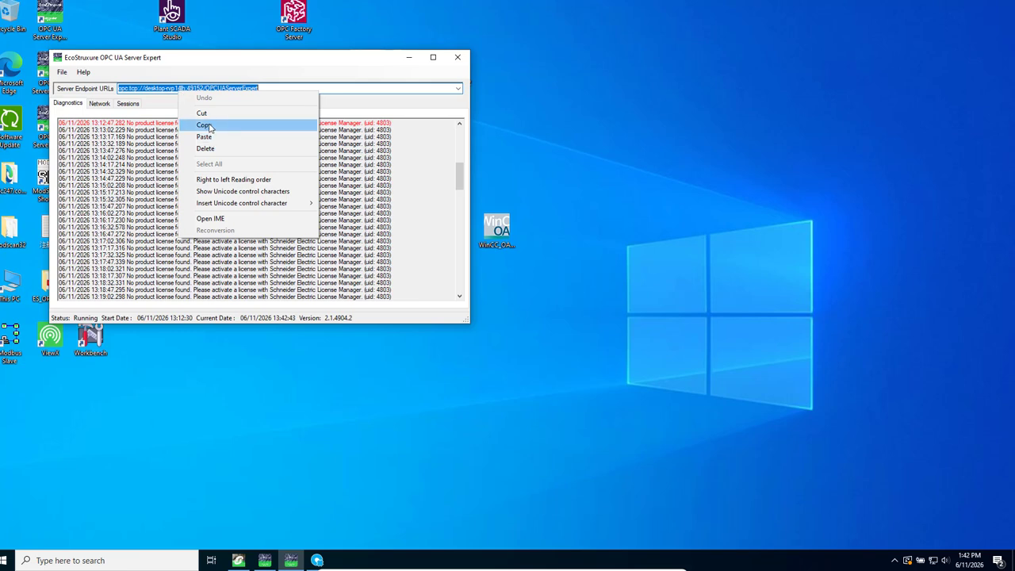
click(210, 126)
click(409, 57)
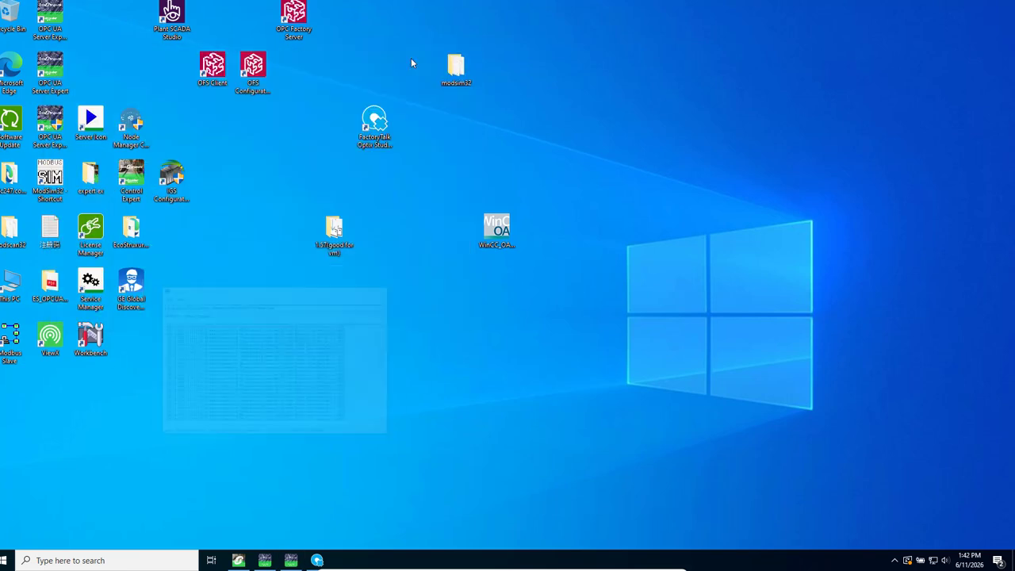
Switch to FactoryTalk Optix Studio and create a Default project named TestRecipes.
click(318, 561)
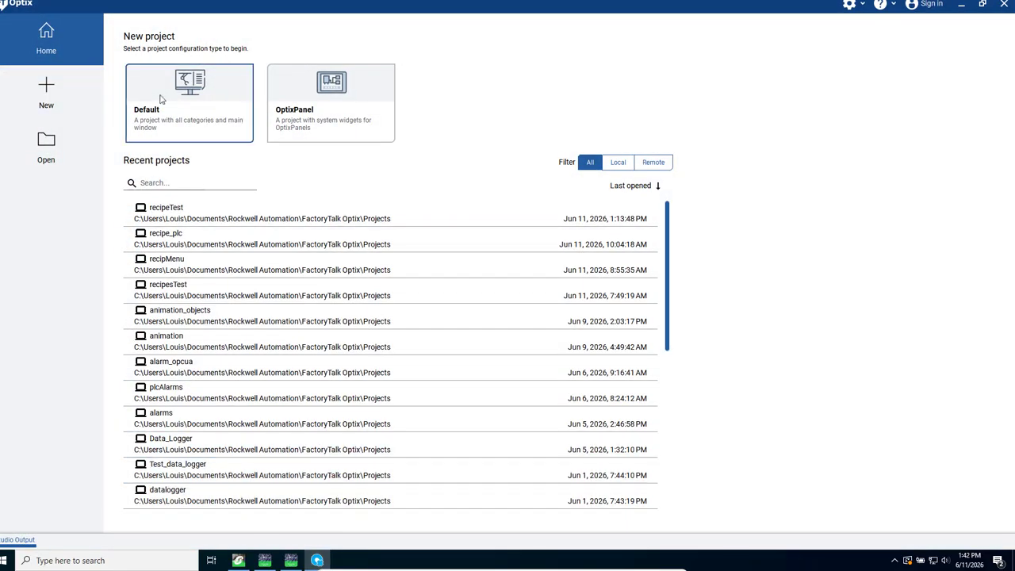
click(212, 105)
double_click(192, 178)
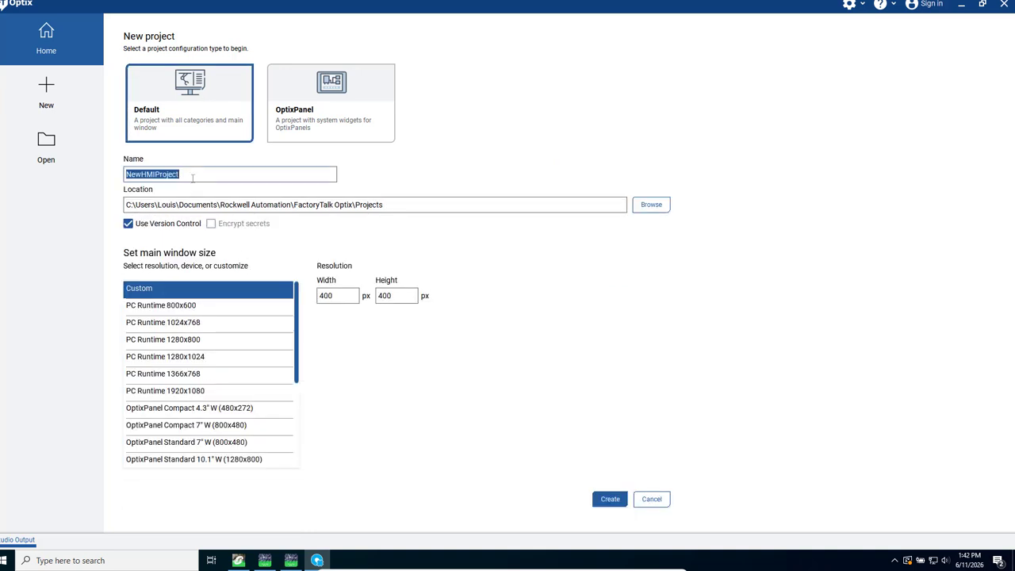
text(TestRecipes)
click(617, 499)
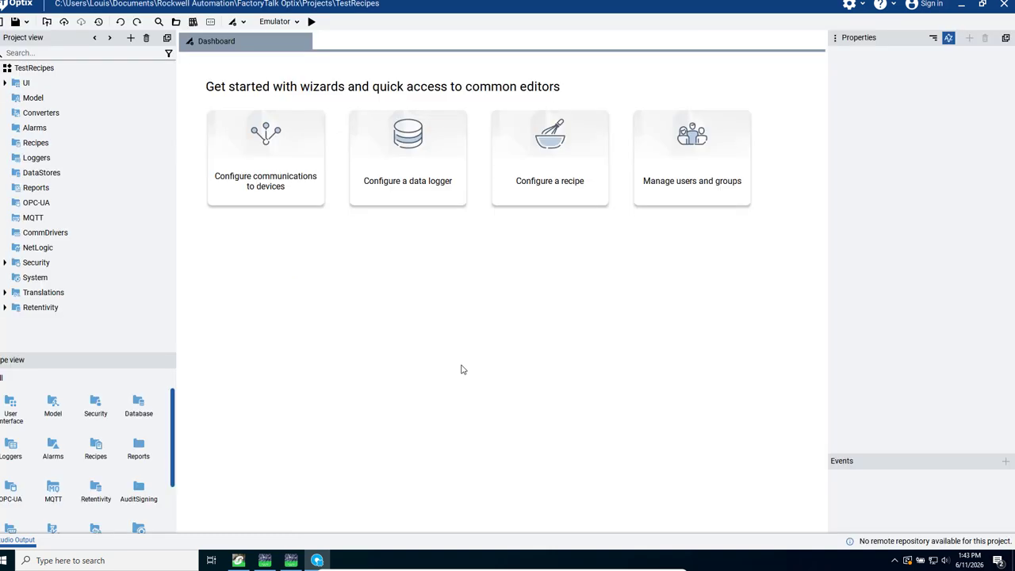
Add an OPC UA client using the copied server endpoint, import the DA folder with its PLCTEST tags, and expand the client.
right_click(31, 208)
mouse_move(32, 210)
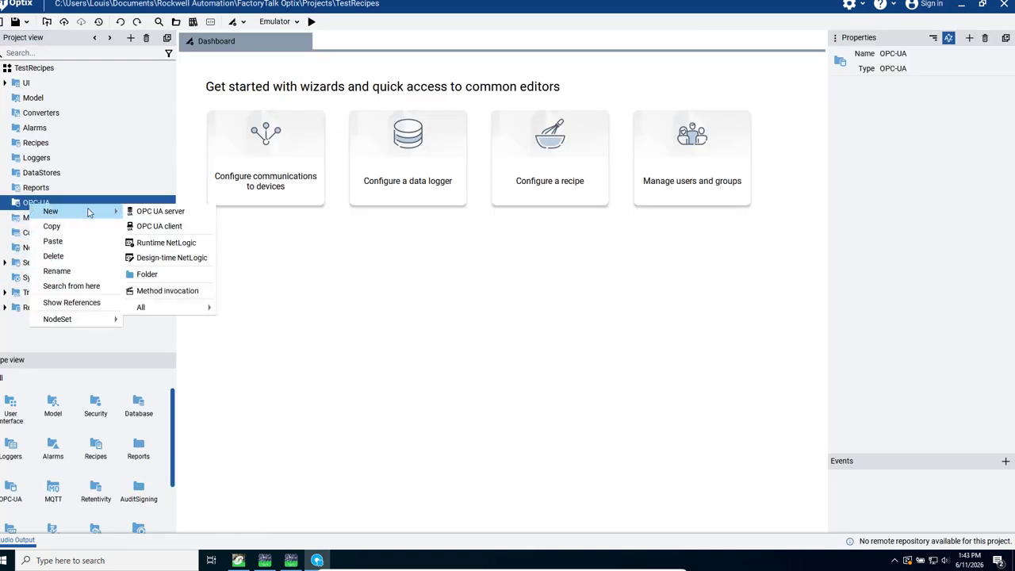
click(162, 227)
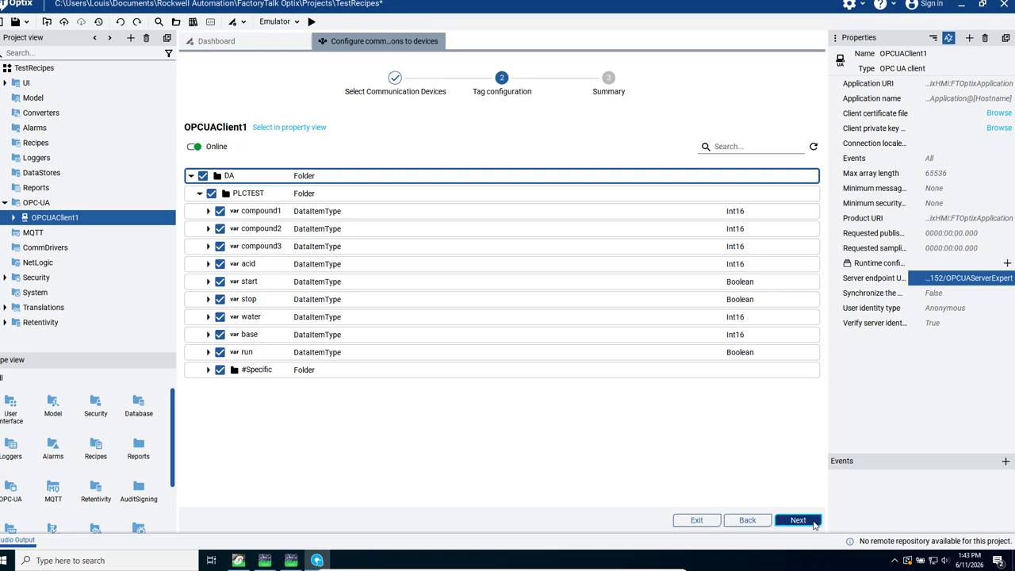
click(797, 520)
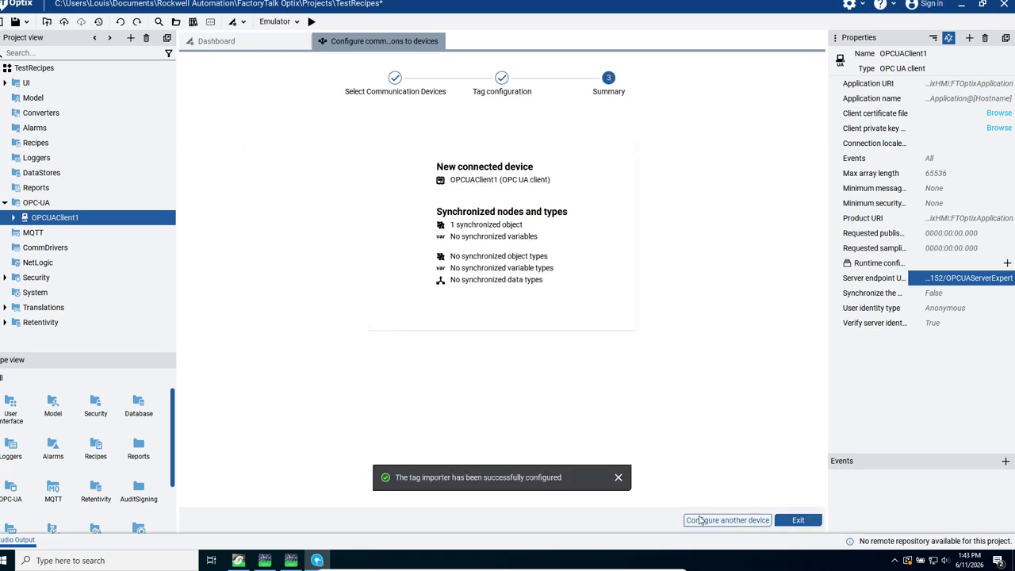
click(799, 520)
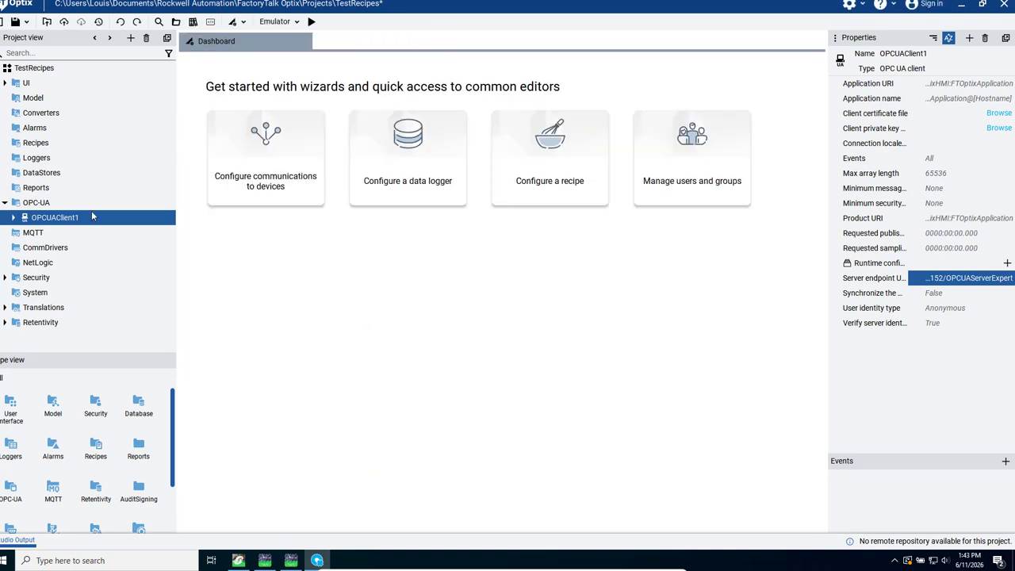
click(13, 219)
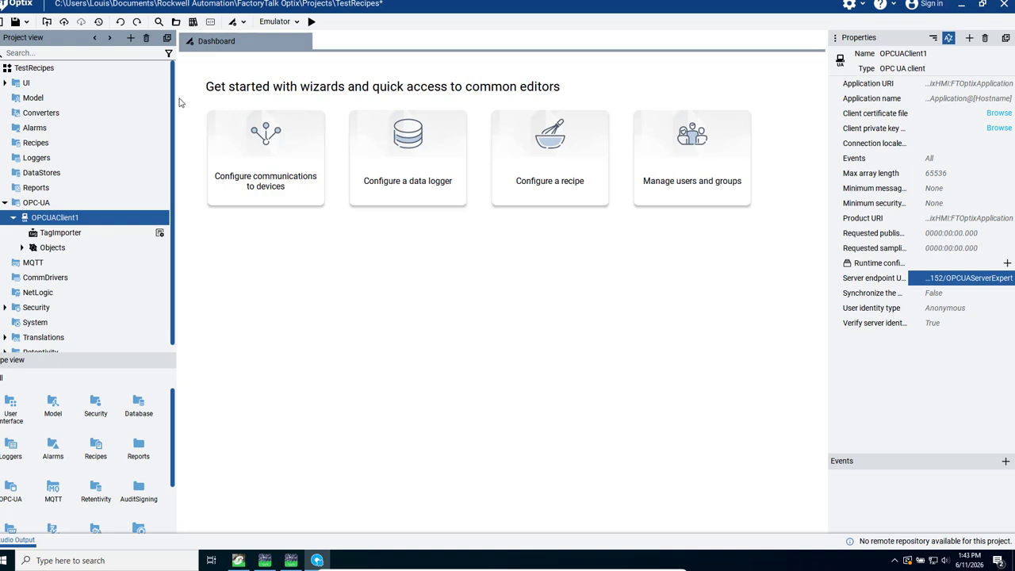
Create a panel in the UI folder and name it recipe.
right_click(8, 89)
mouse_move(13, 89)
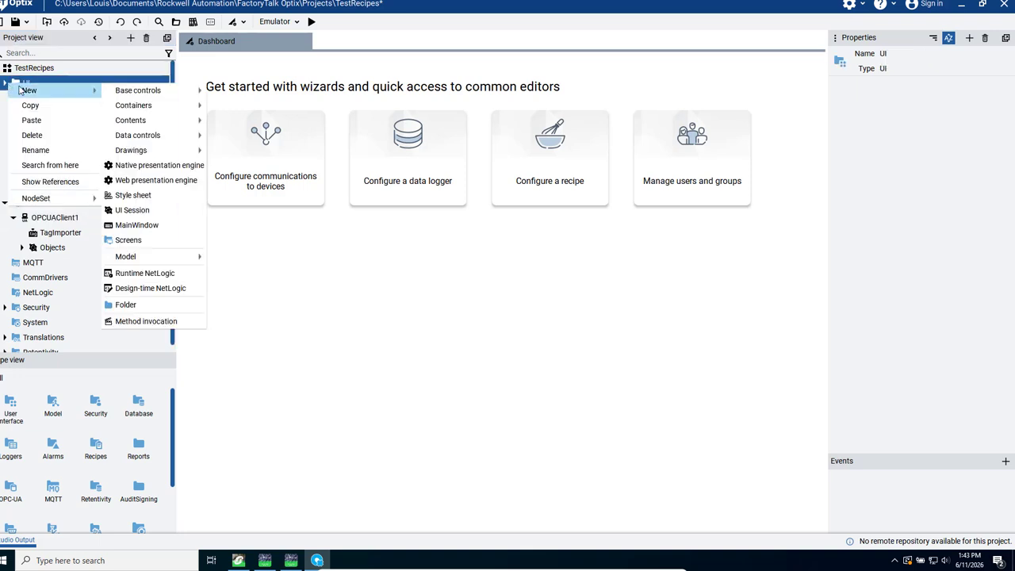
mouse_move(190, 107)
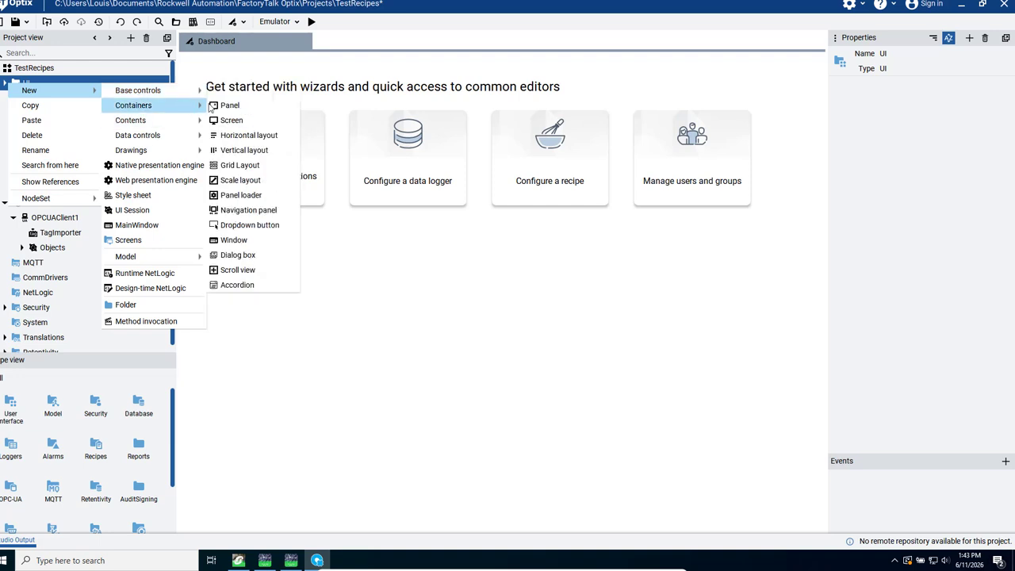
click(230, 106)
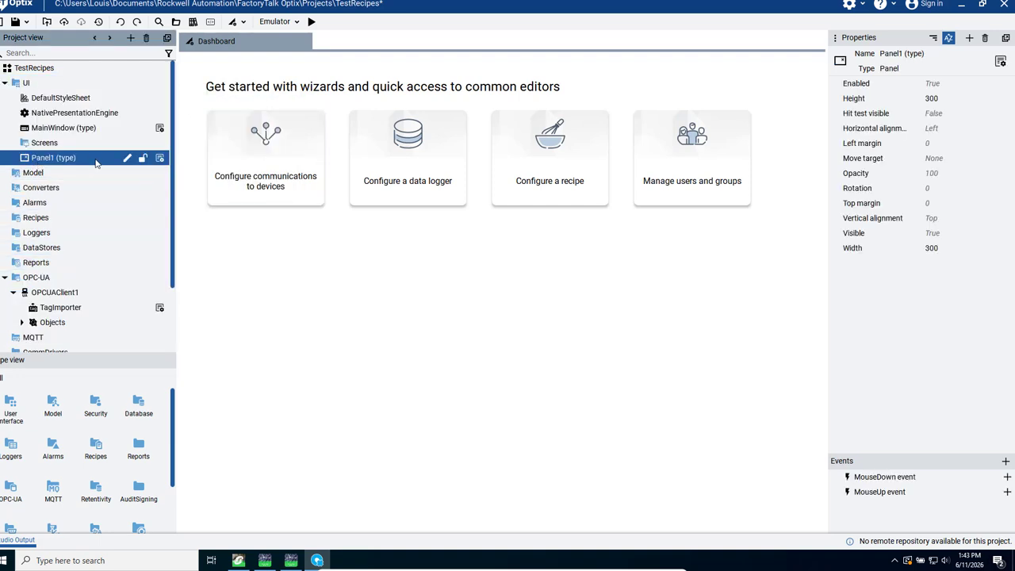
click(131, 163)
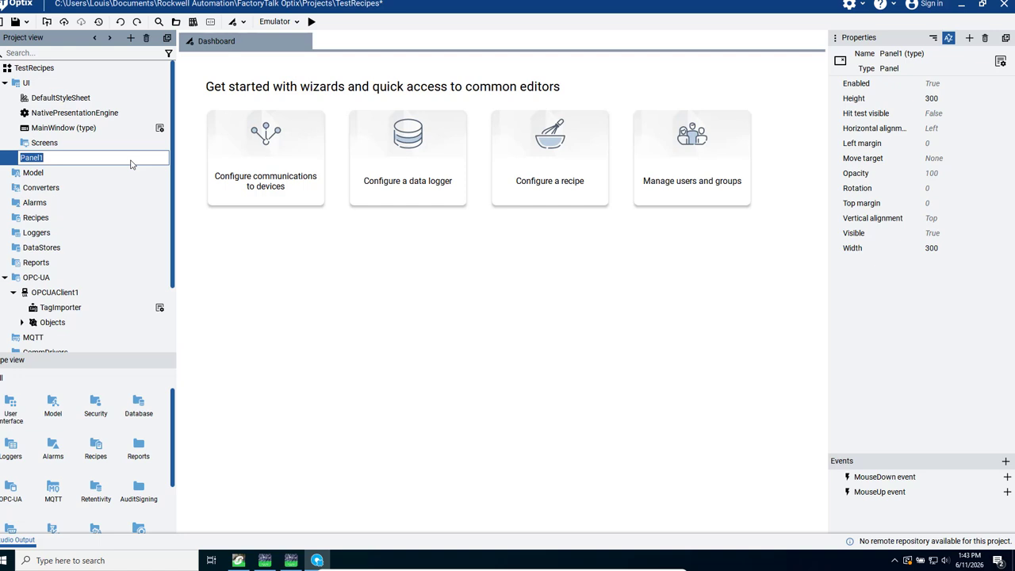
text(recipe)
key(Return)
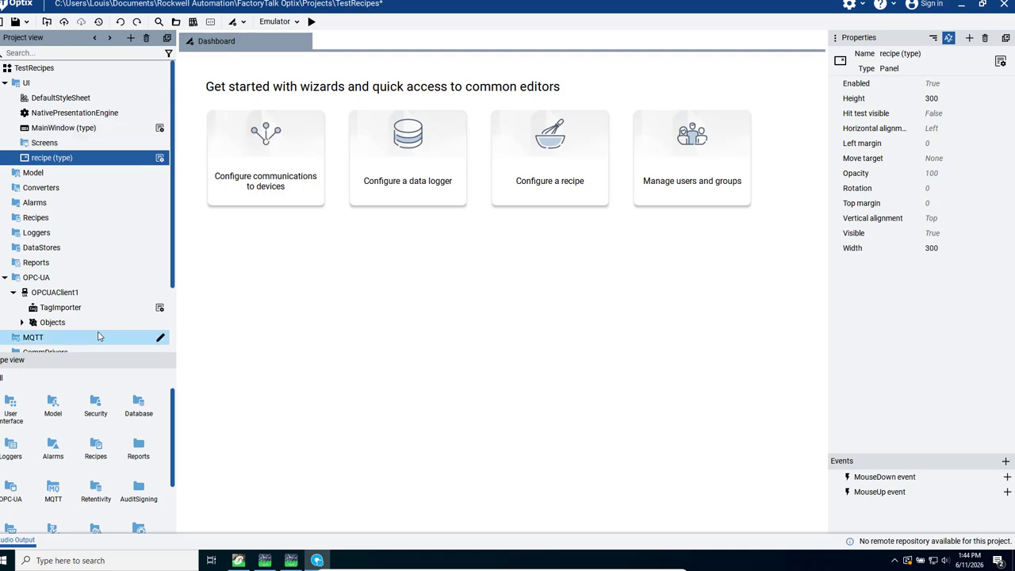
Add an embedded database to the DataStores folder and name it EmbeddedDatabase.
right_click(35, 251)
mouse_move(37, 254)
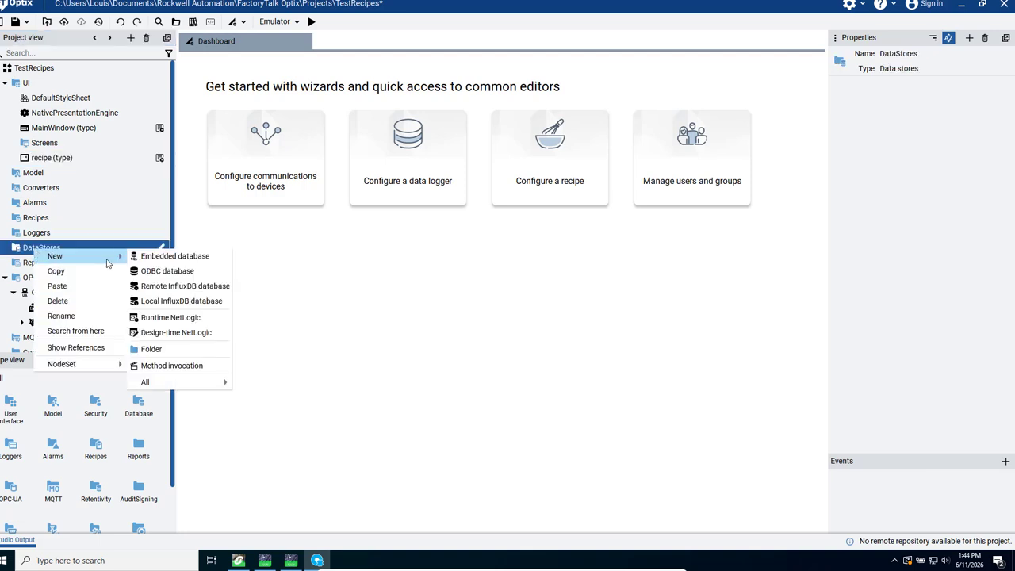
click(176, 256)
click(161, 262)
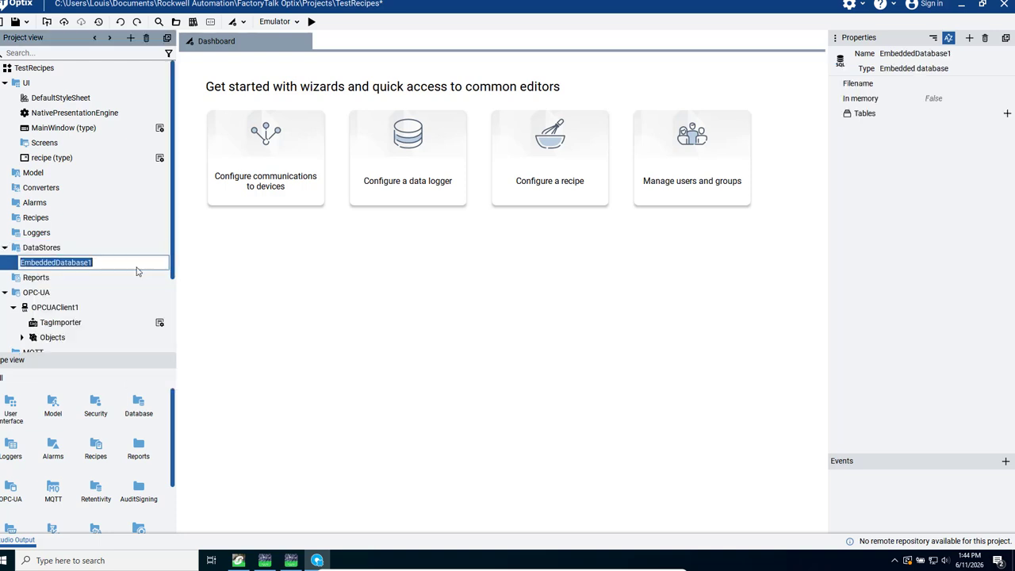
click(123, 265)
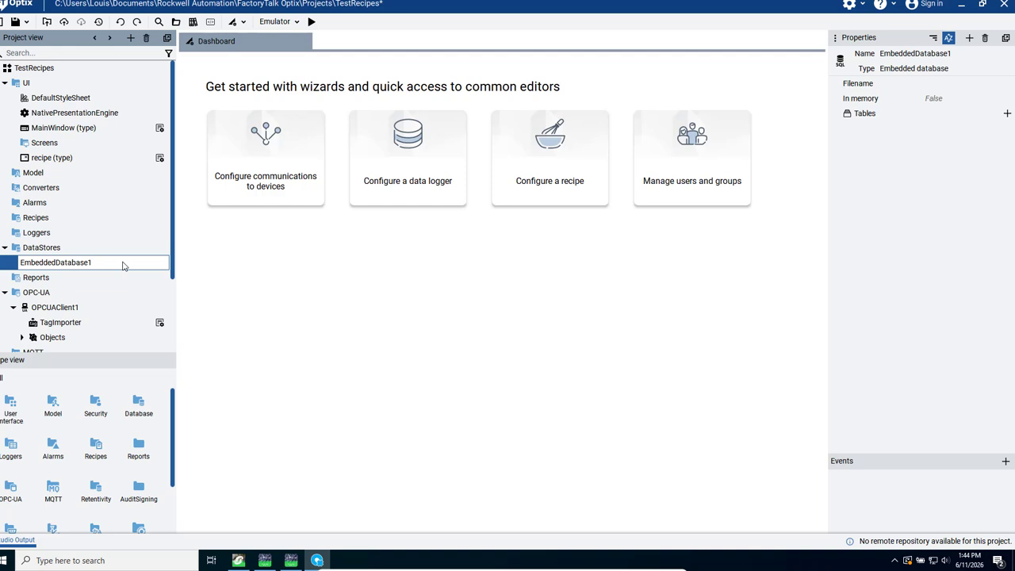
key(BackSpace)
key(Return)
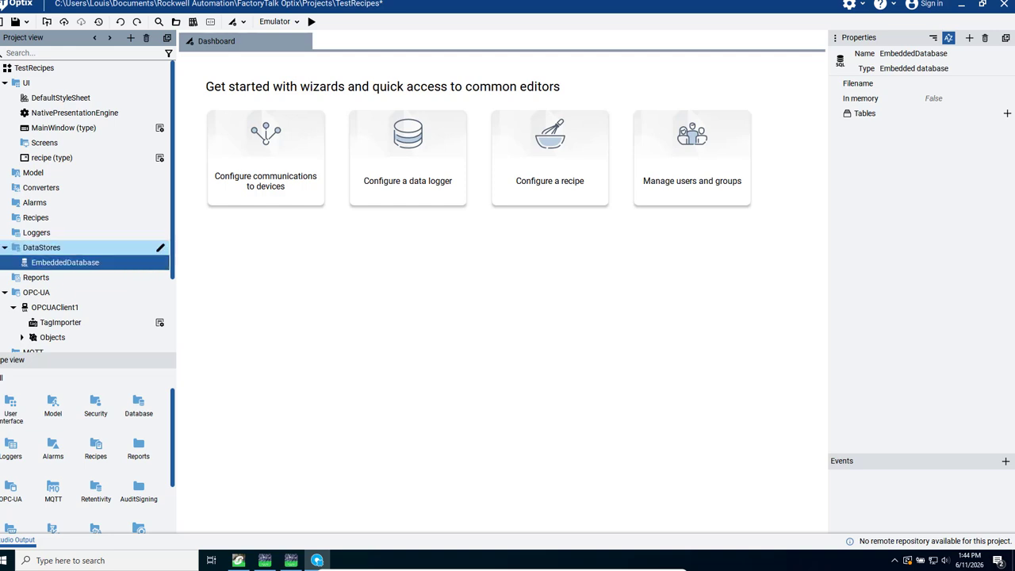
Add a recipe schema named RecipeSchema to the Recipes folder and link its store to EmbeddedDatabase.
right_click(34, 224)
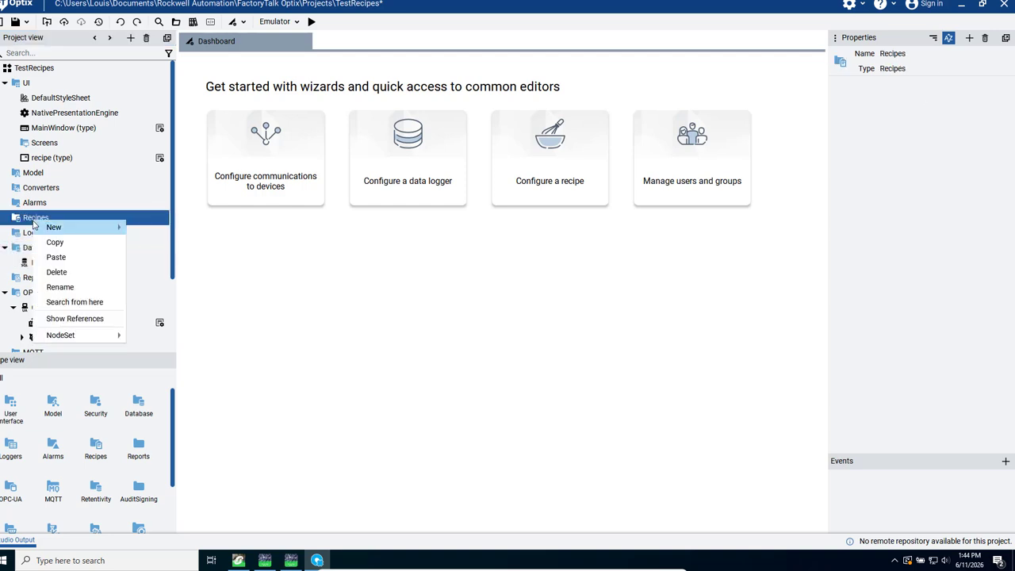
mouse_move(35, 226)
click(155, 232)
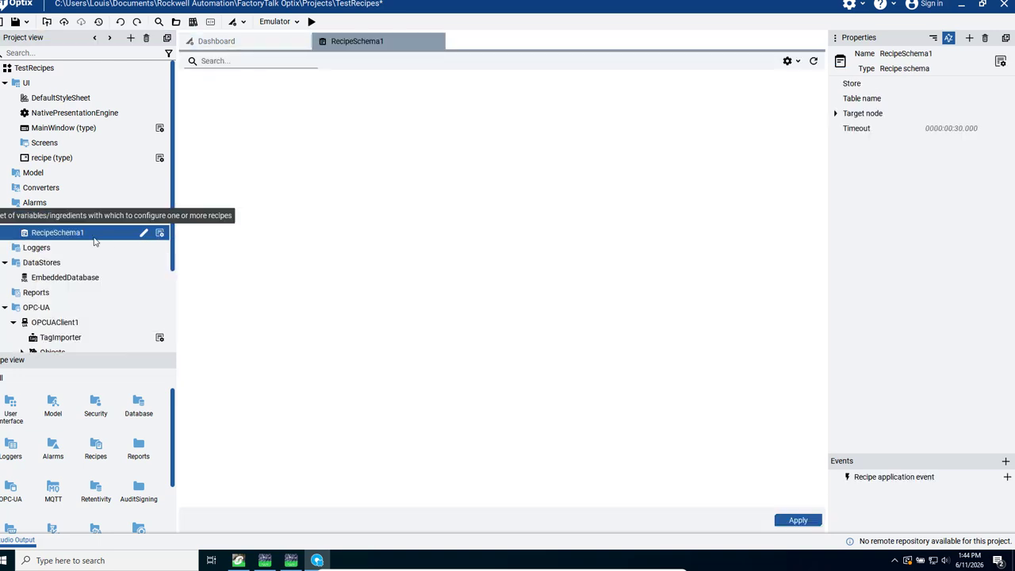
click(144, 233)
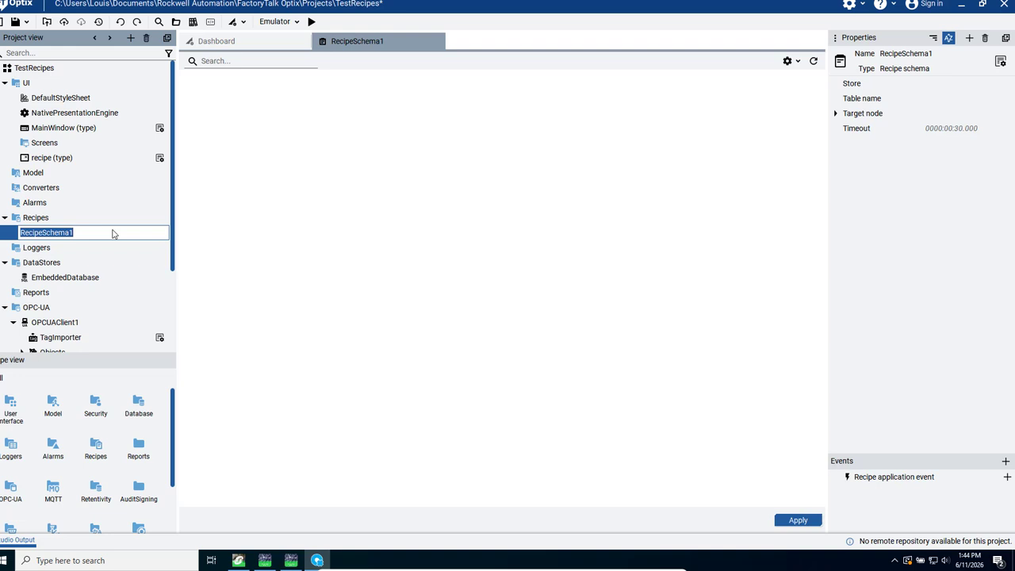
click(113, 234)
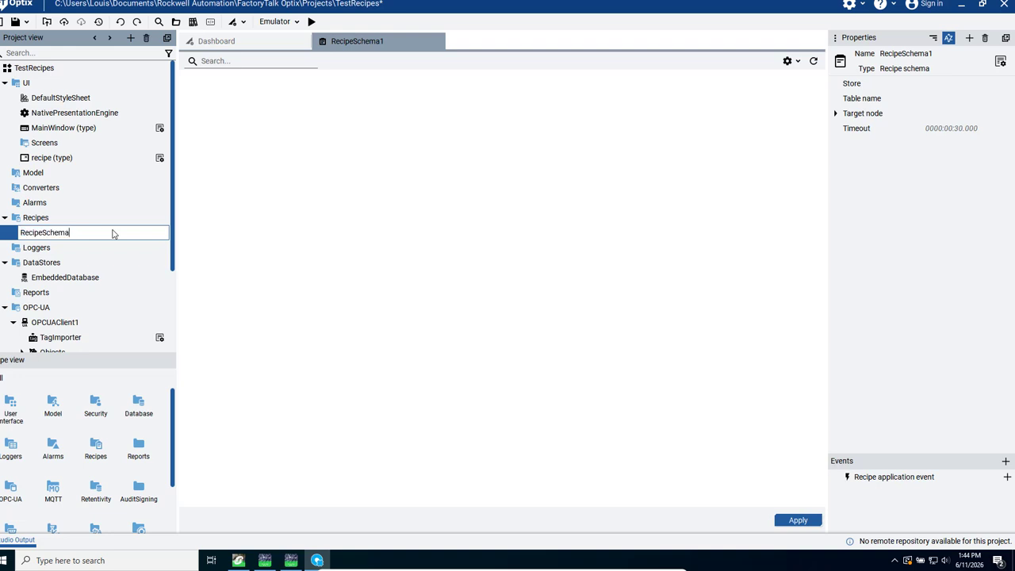
key(Return)
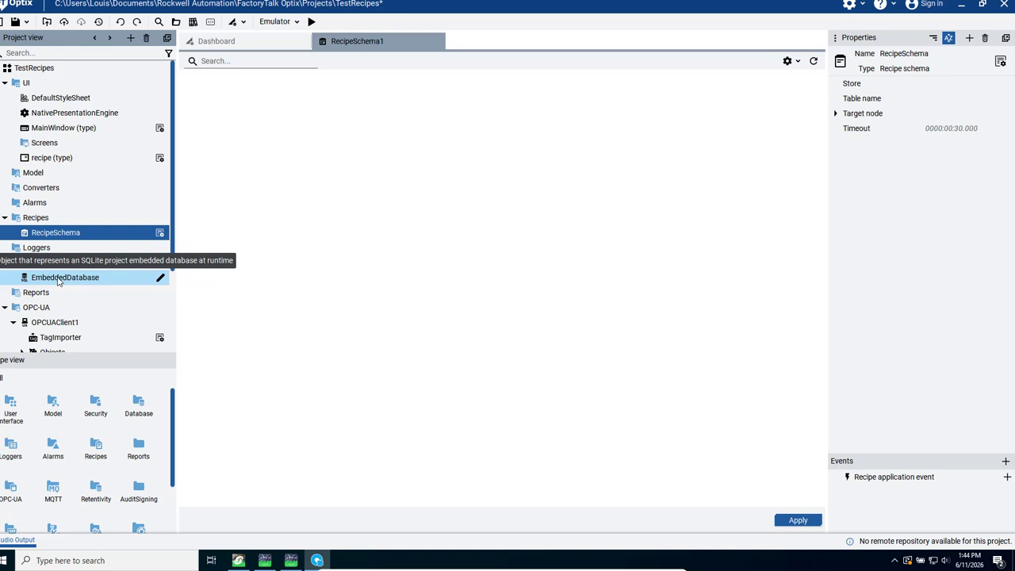
drag(58, 281, 969, 87)
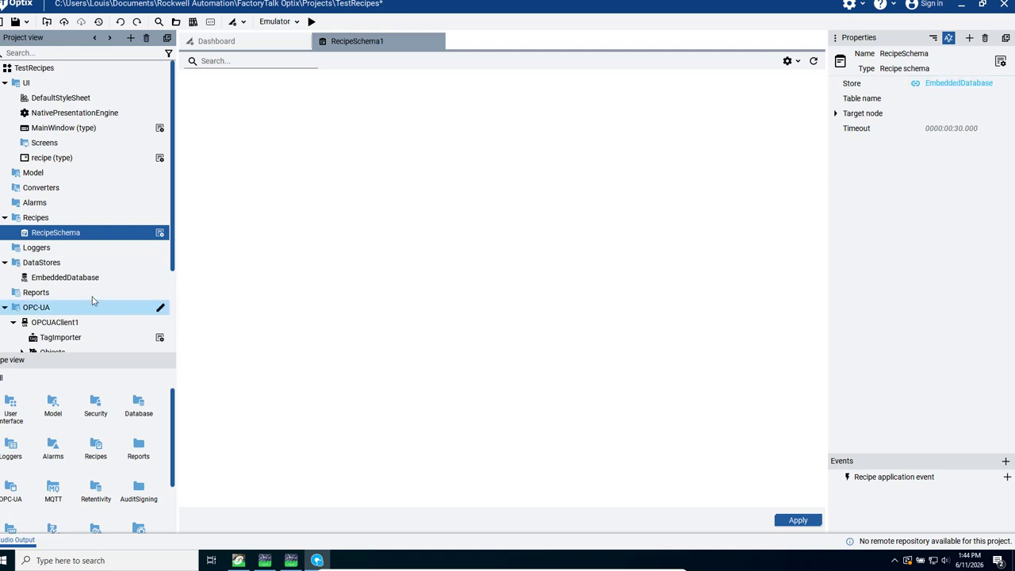
Create an object in the Model folder and name it compounds.
right_click(29, 175)
mouse_move(49, 180)
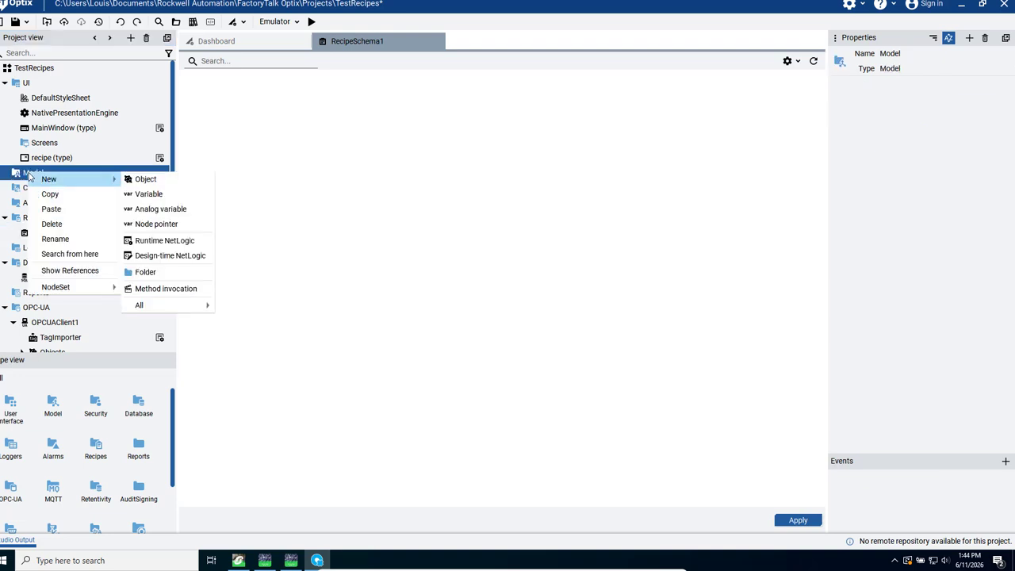
click(146, 180)
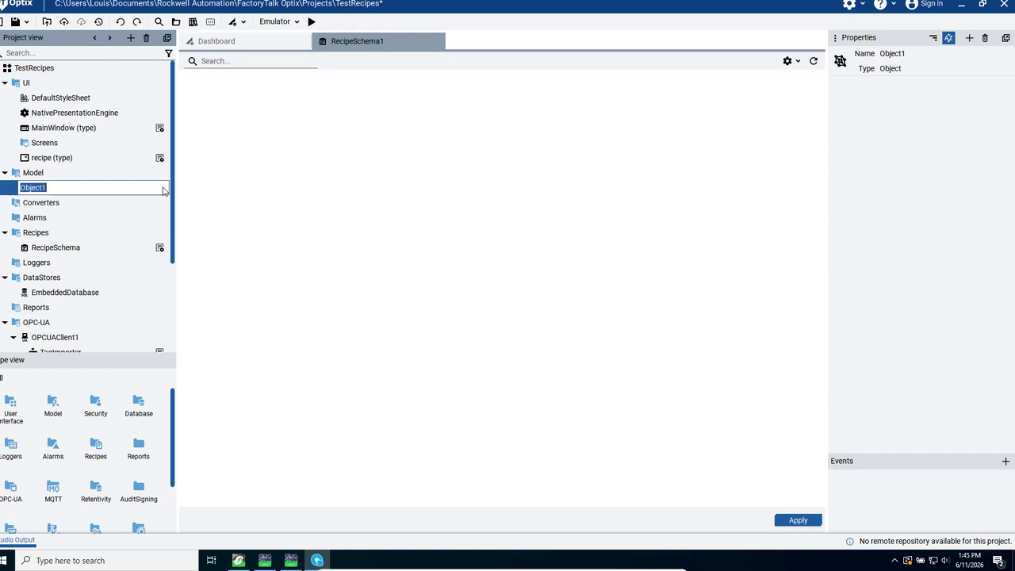
text(compounds)
key(Return)
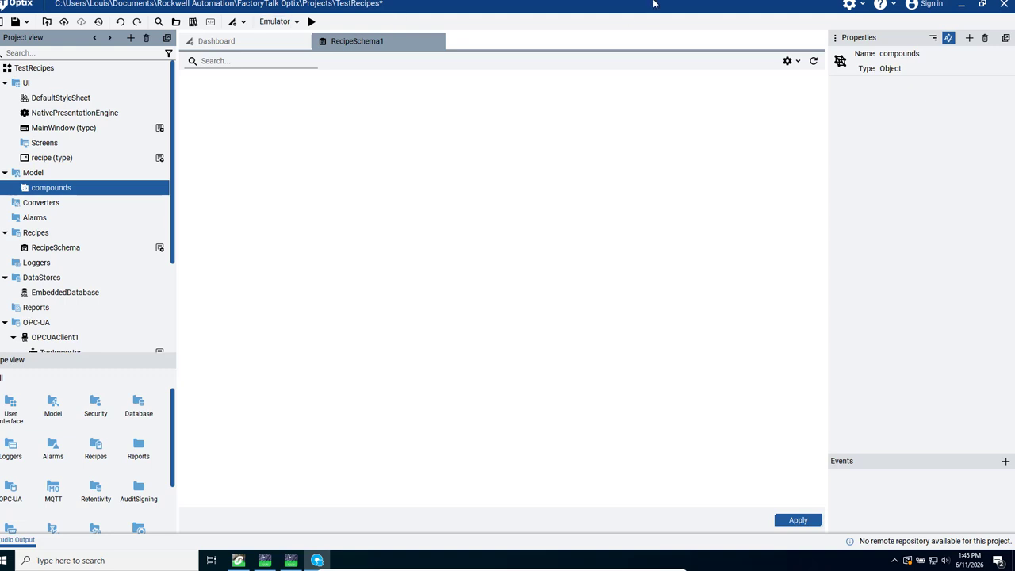
Add three Int32 variables to the compounds object.
click(968, 39)
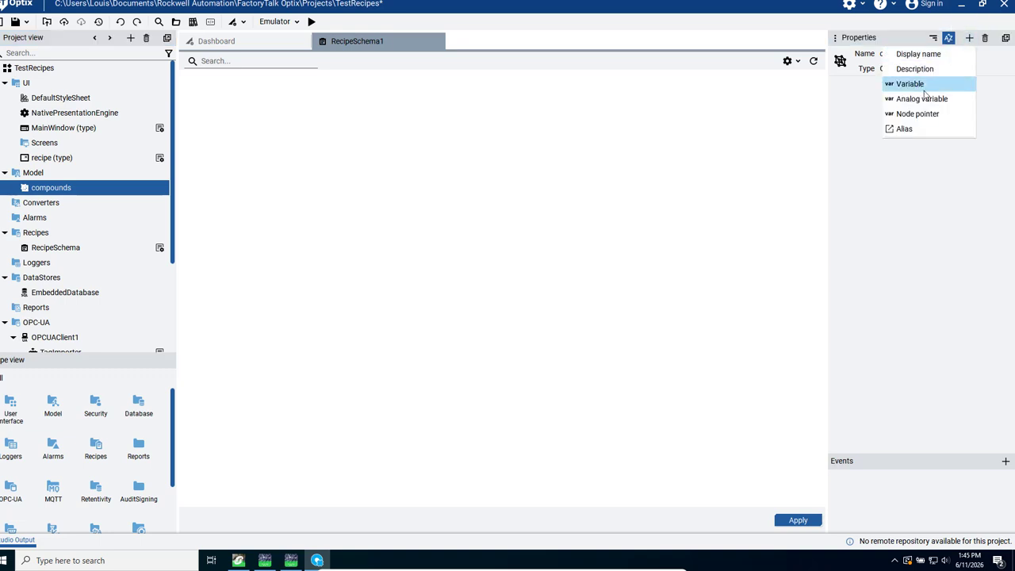
click(912, 85)
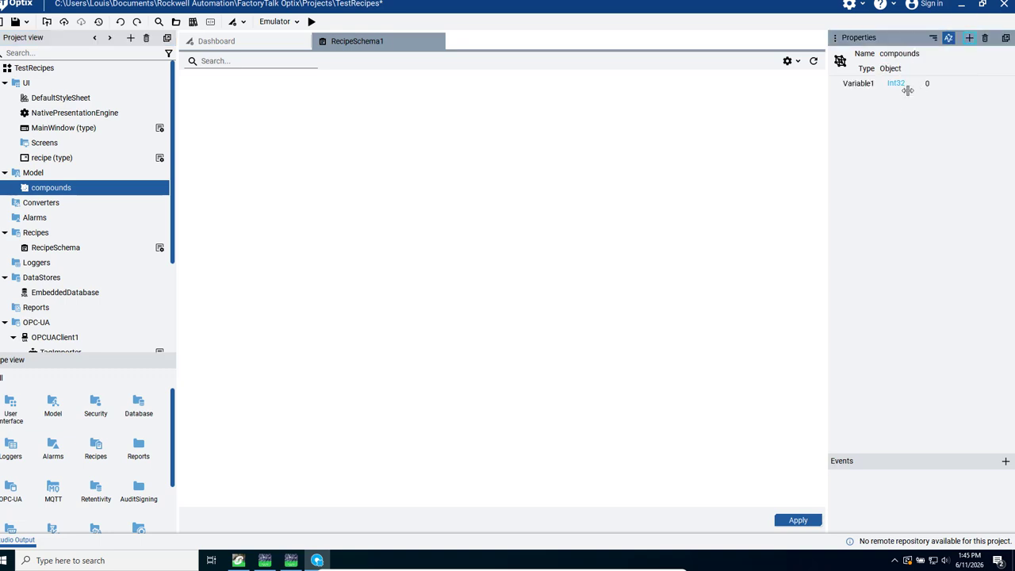
click(972, 39)
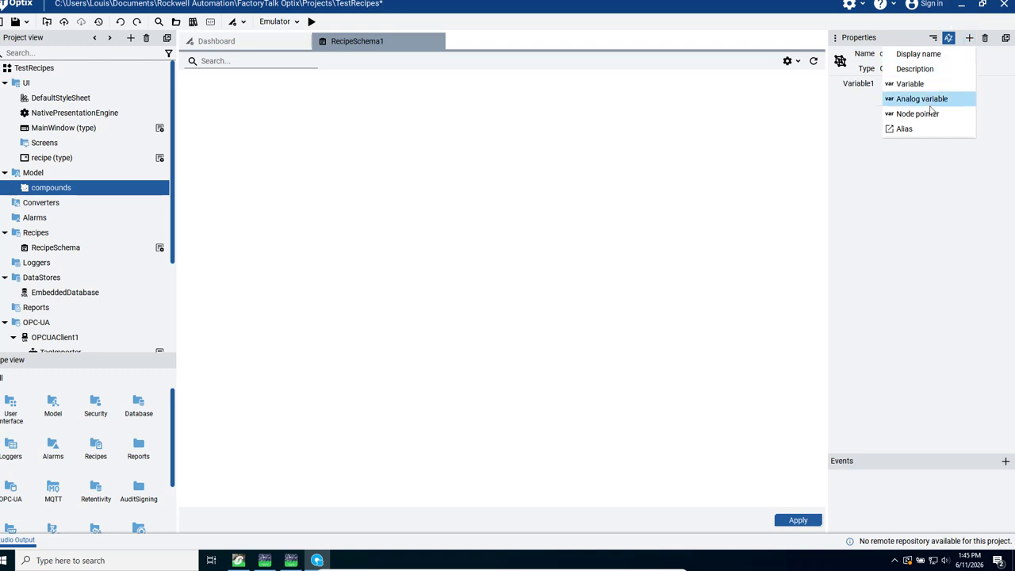
click(916, 86)
click(916, 85)
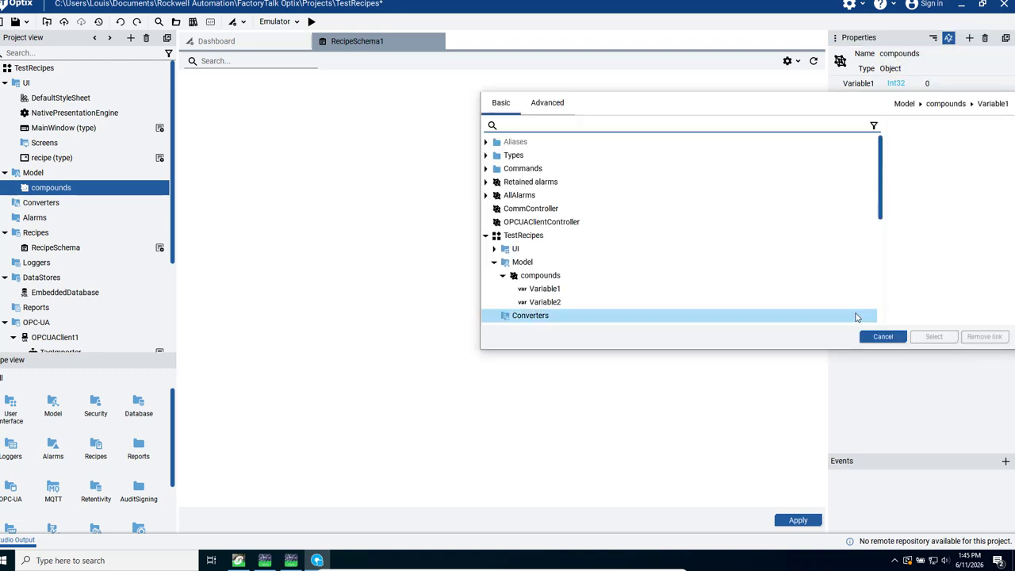
click(883, 336)
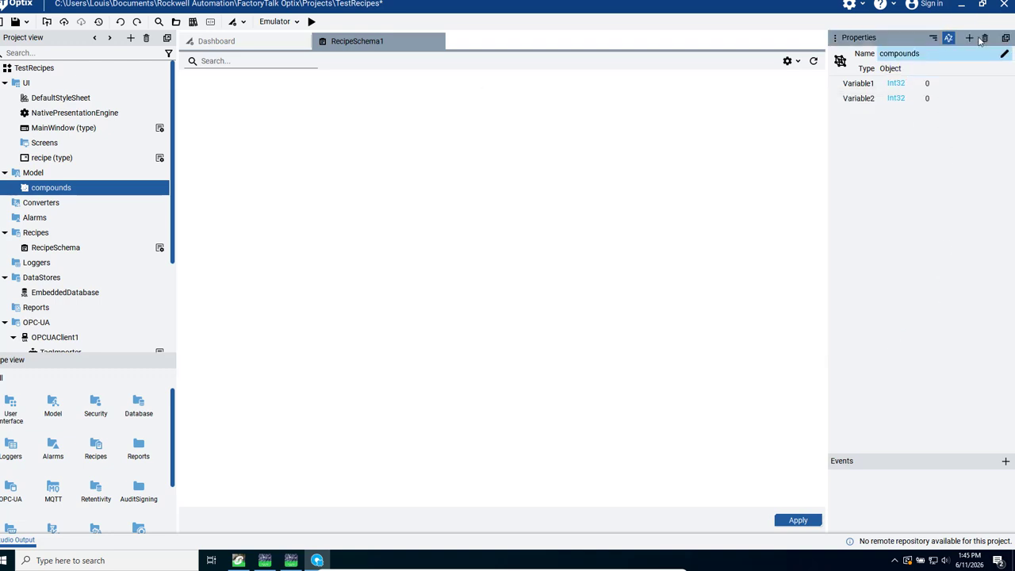
click(969, 38)
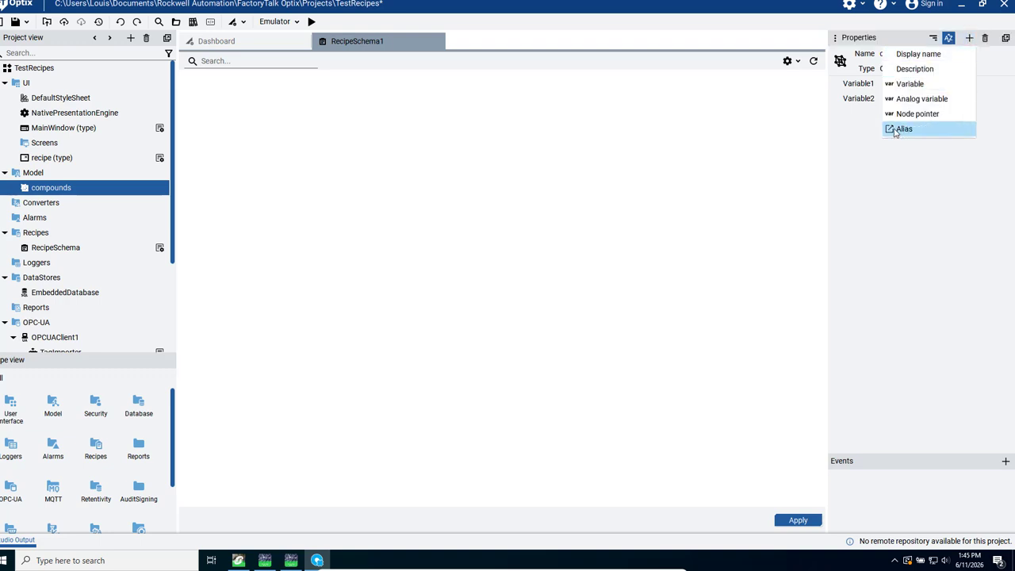
click(903, 83)
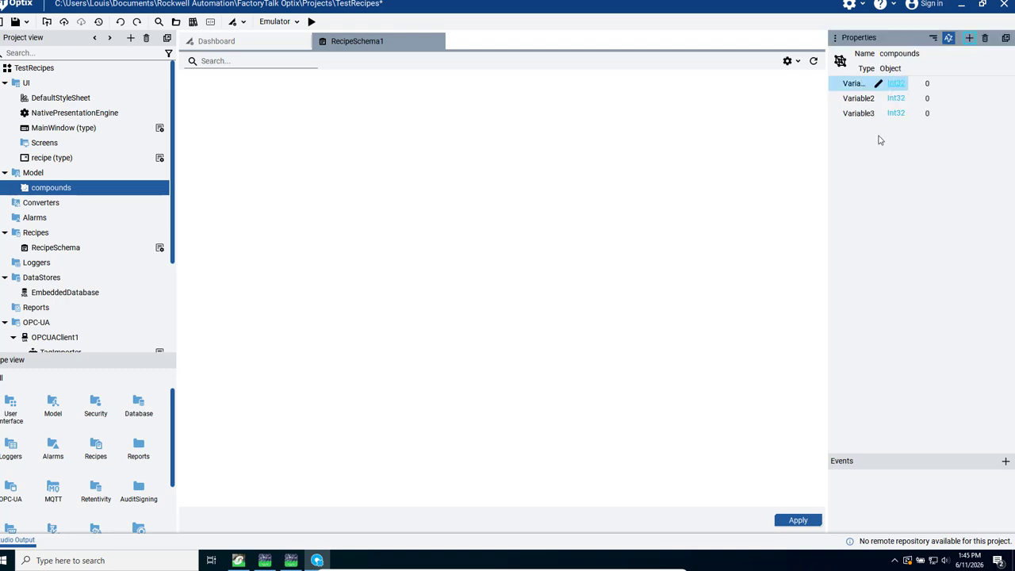
Rename the three variables of the compounds object water, acid and base, in that order.
click(879, 84)
text(w)
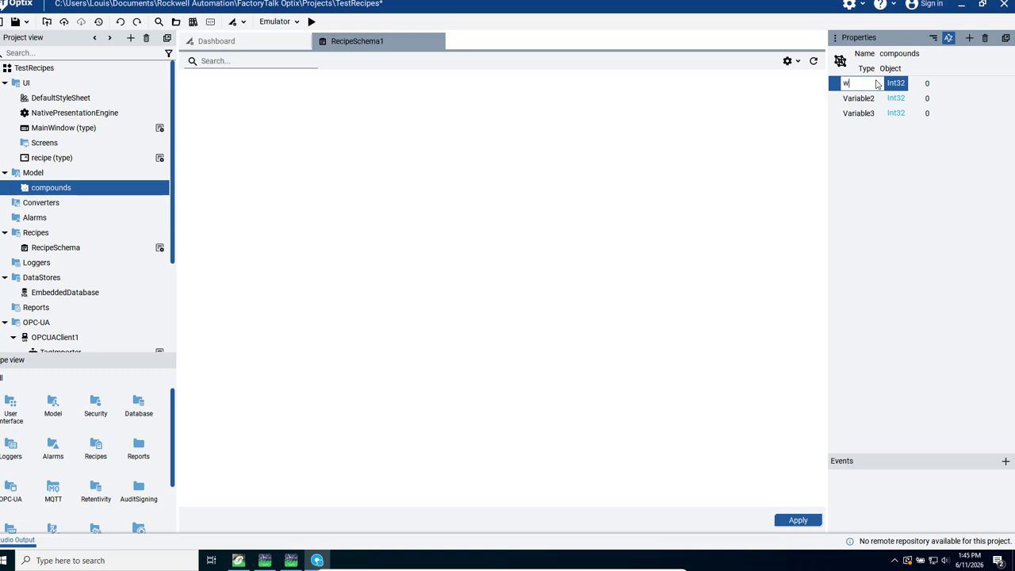
text(ater)
key(Return)
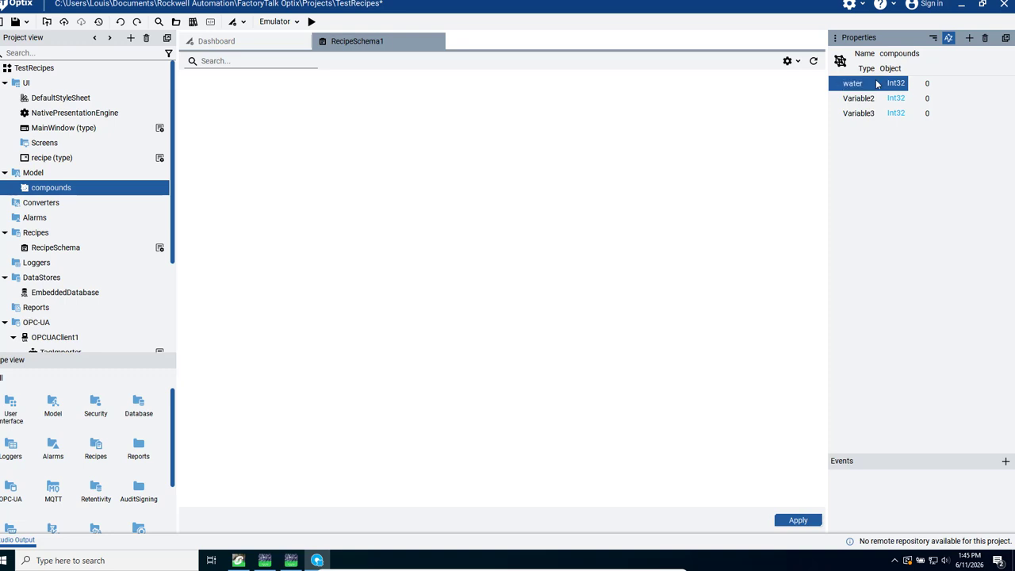
click(878, 98)
click(880, 99)
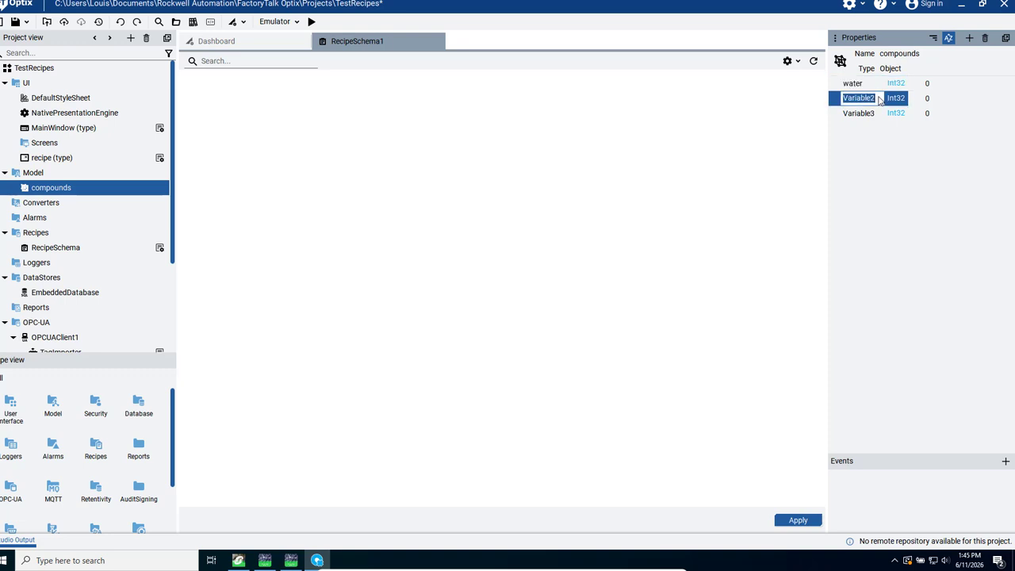
text(acid)
key(Return)
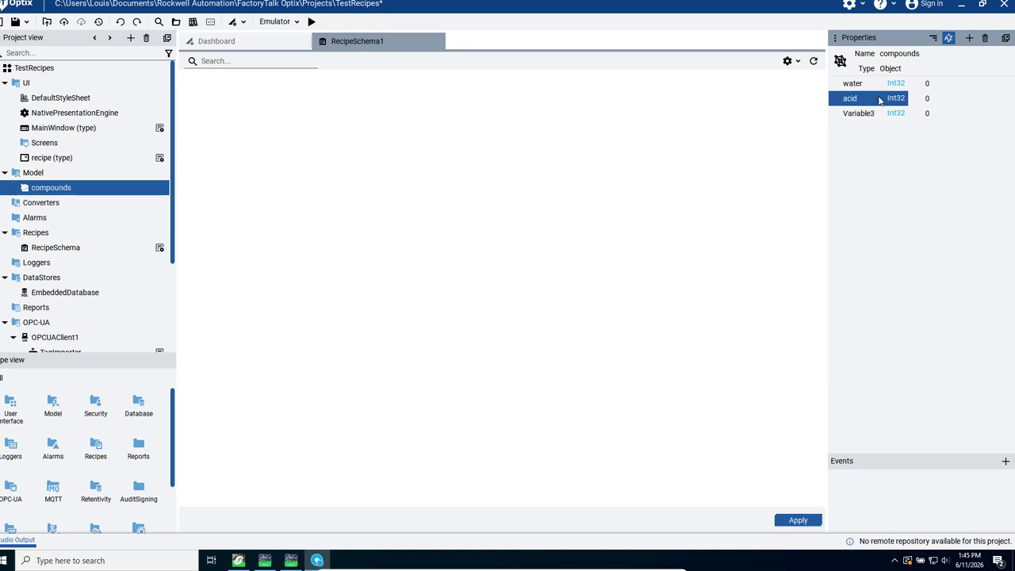
click(879, 113)
click(880, 114)
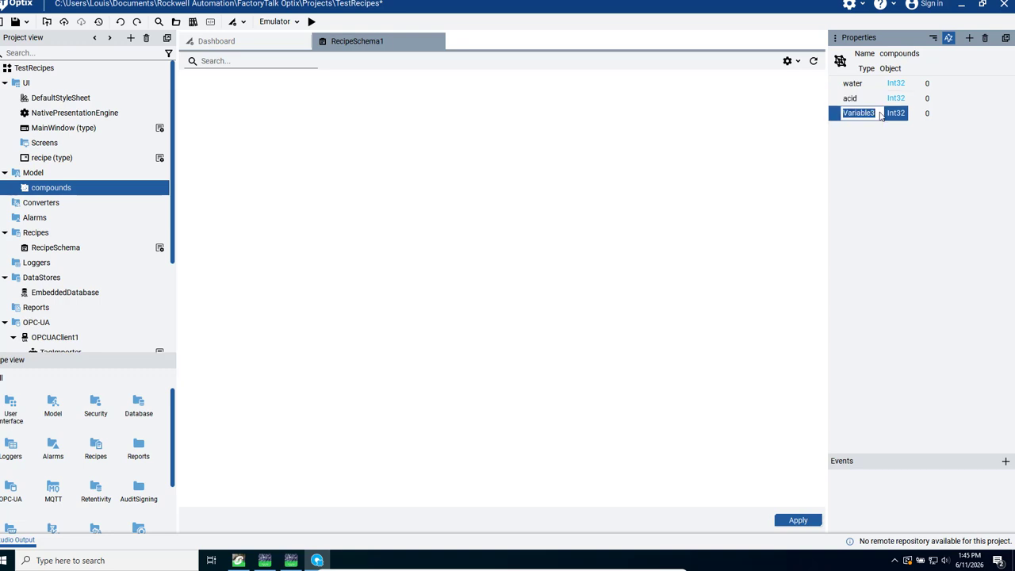
text(base)
key(Return)
Switch to Control Expert and review the PLC project's elementary variables and the test ladder section.
click(238, 561)
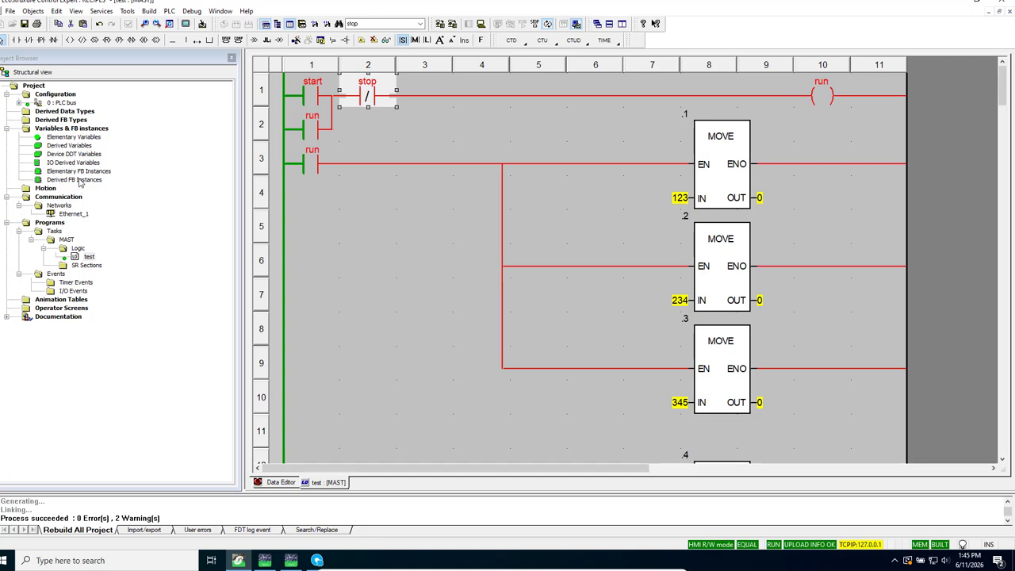
double_click(73, 137)
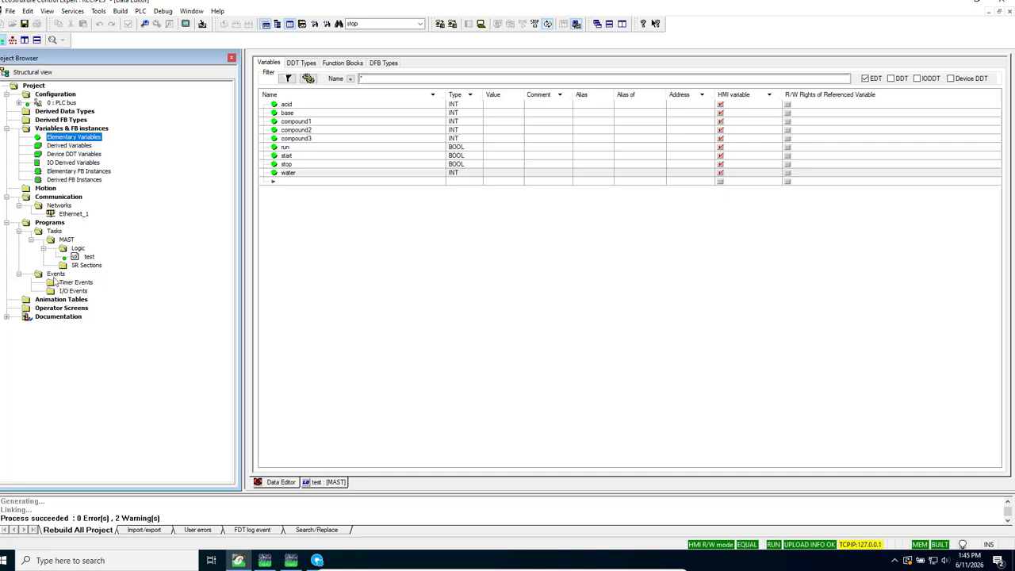
double_click(79, 259)
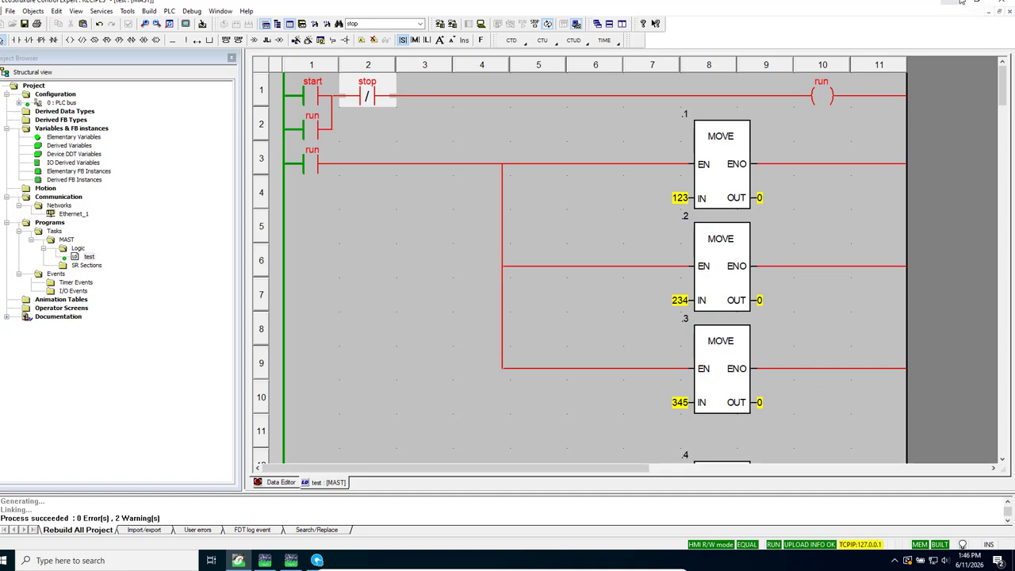
click(976, 3)
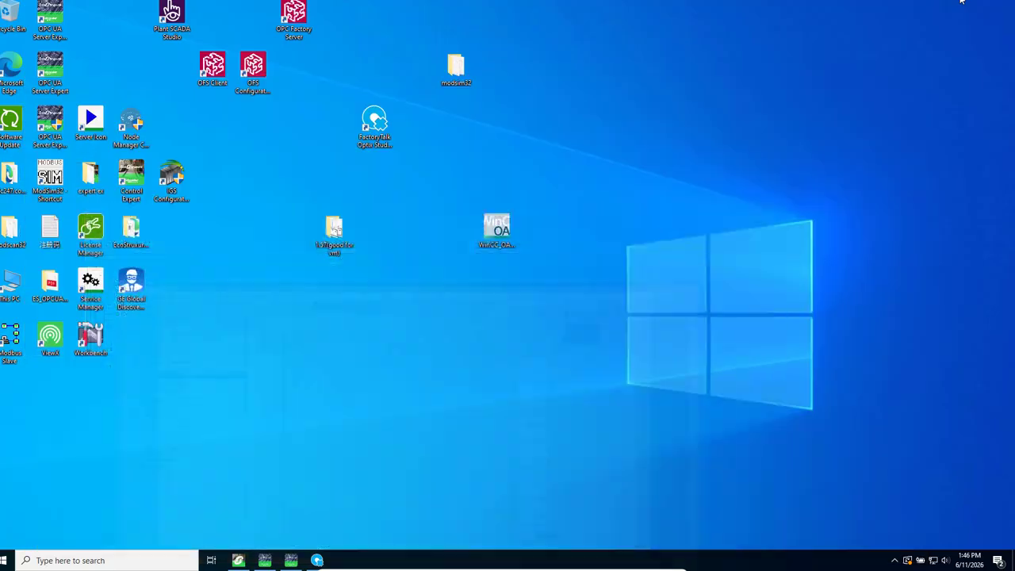
Return to FactoryTalk Optix and link the compounds object's water variable to OPCUAClient1/Objects/DA/PLCTEST/water.
click(317, 560)
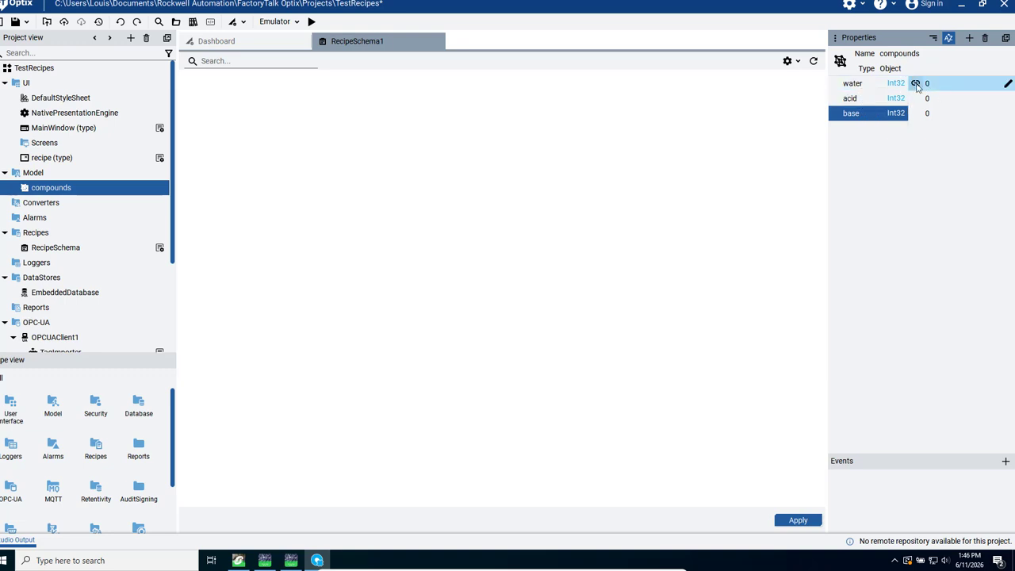
click(916, 84)
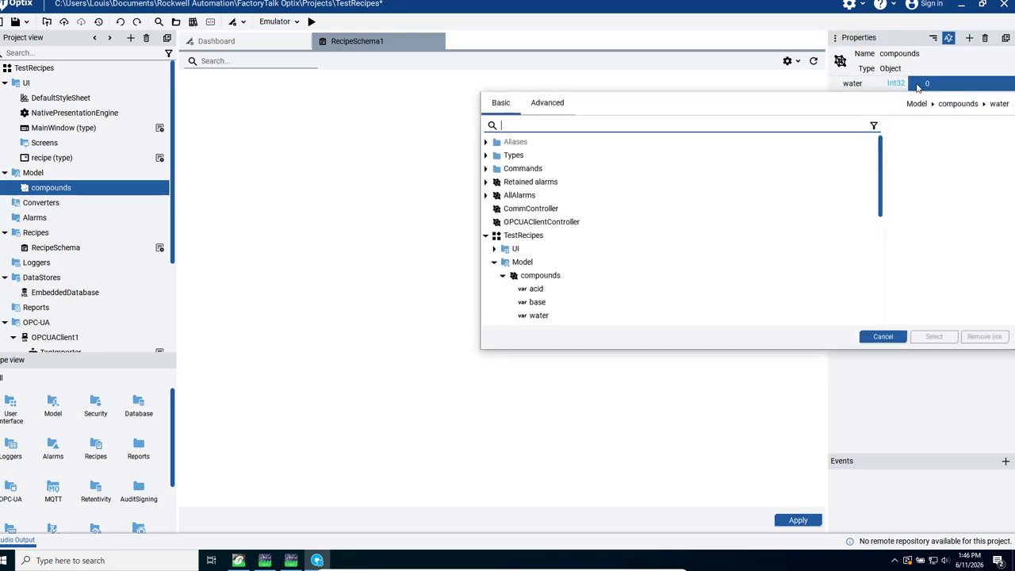
drag(882, 195, 882, 303)
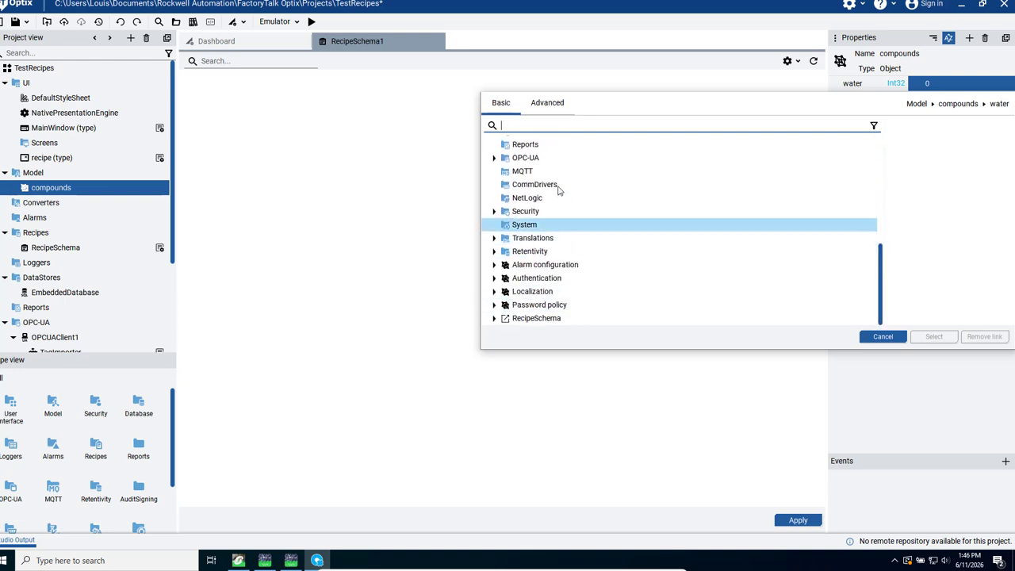
click(494, 159)
click(494, 159)
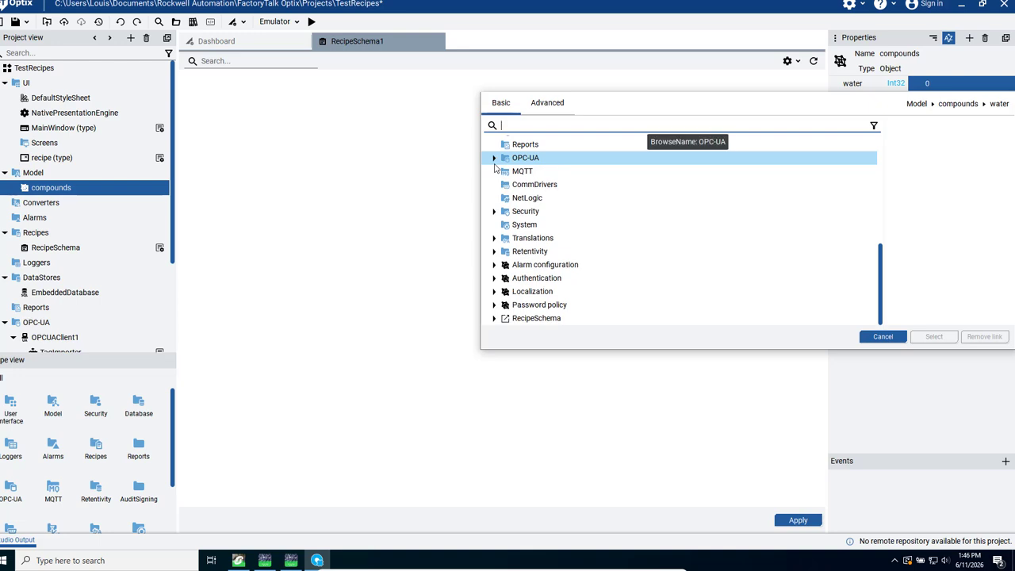
click(494, 159)
click(502, 171)
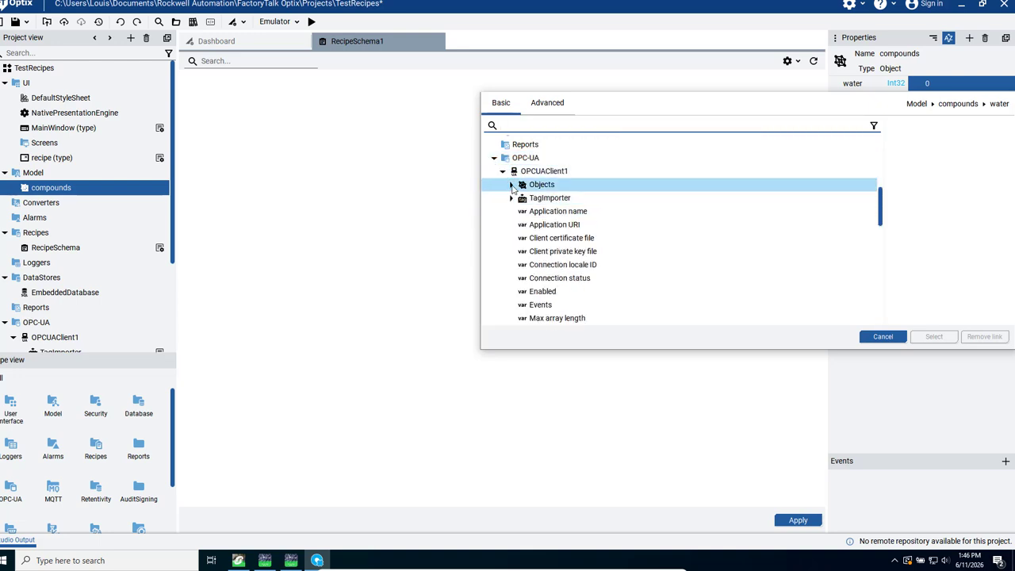
click(511, 184)
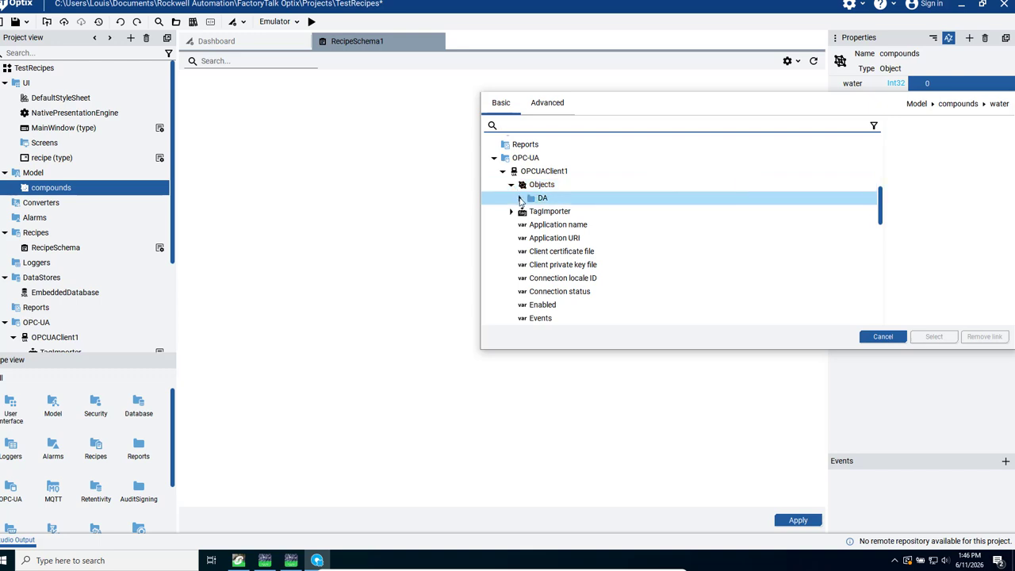
click(520, 198)
click(528, 212)
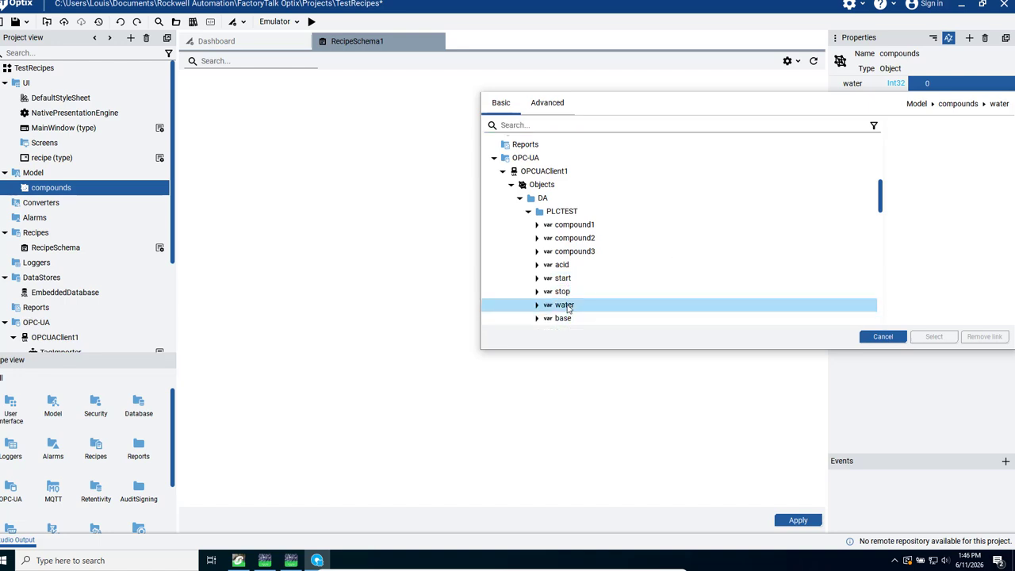
double_click(564, 304)
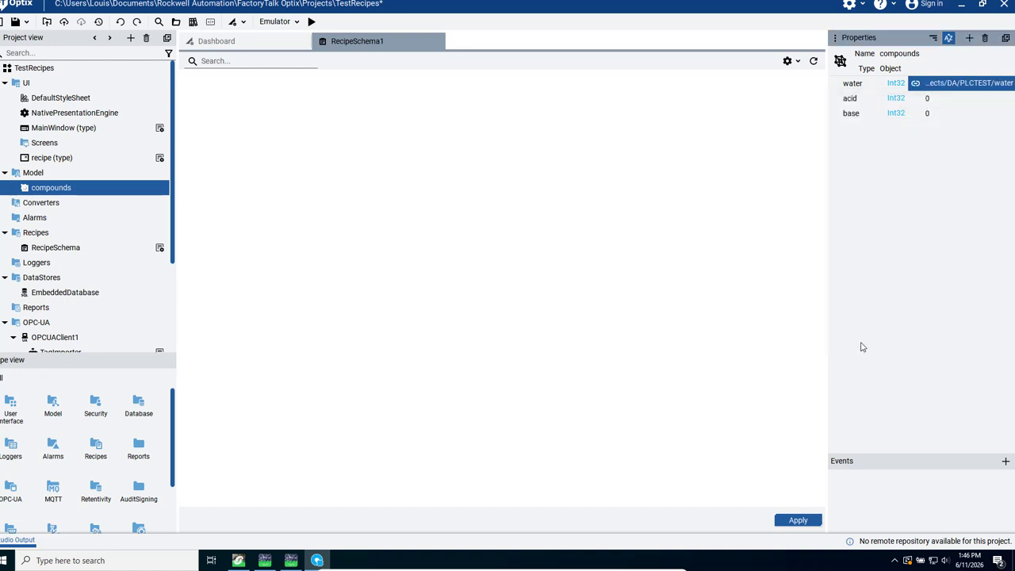
Link the compounds object's acid and base variables to the matching acid and base tags under PLCTEST.
click(915, 99)
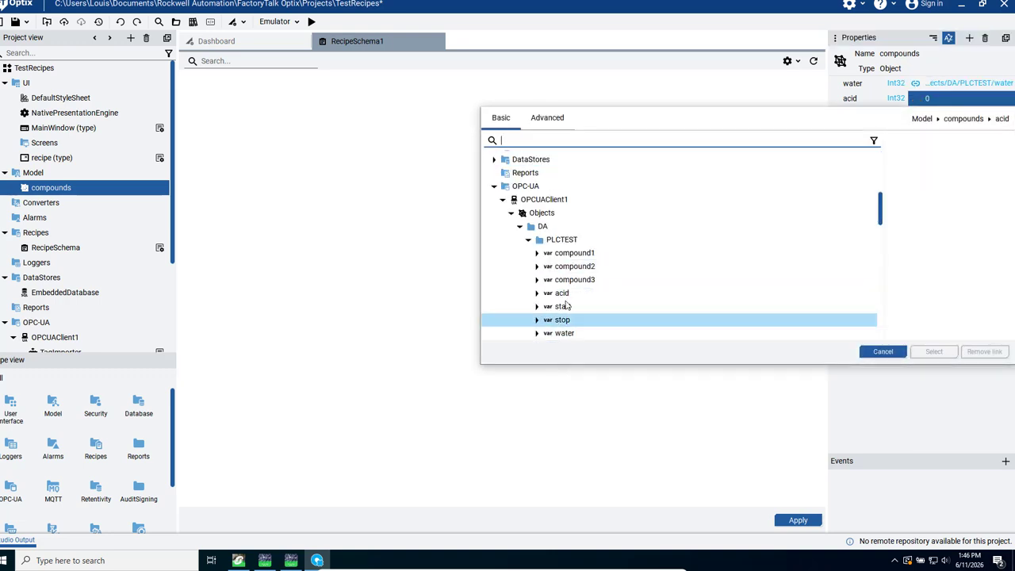
click(567, 295)
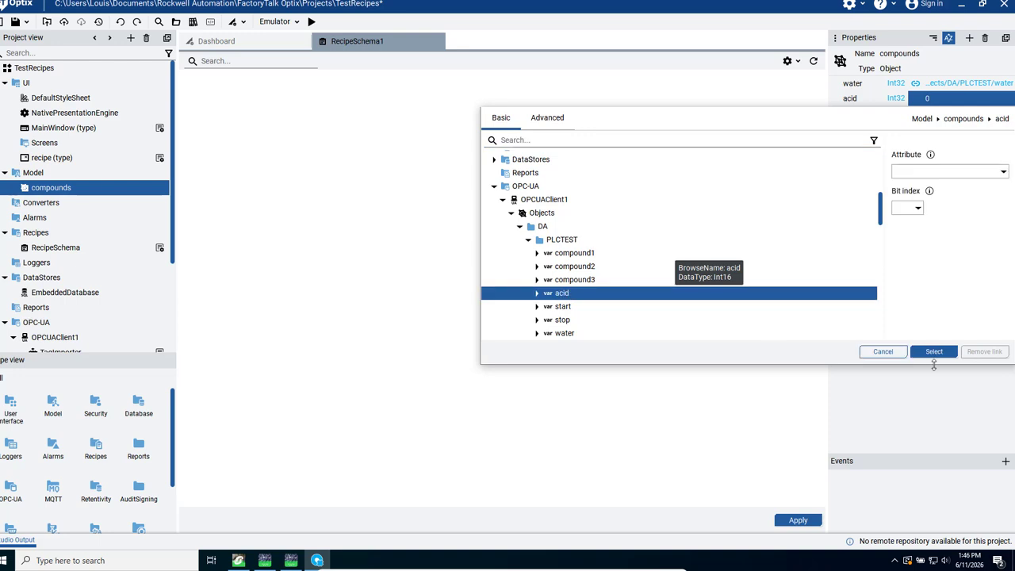
click(934, 353)
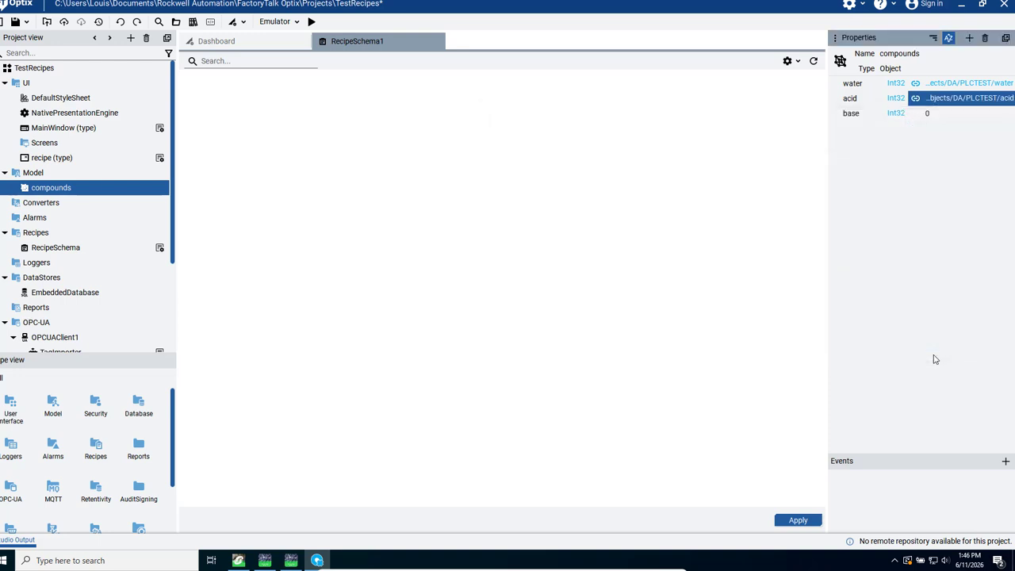
click(913, 113)
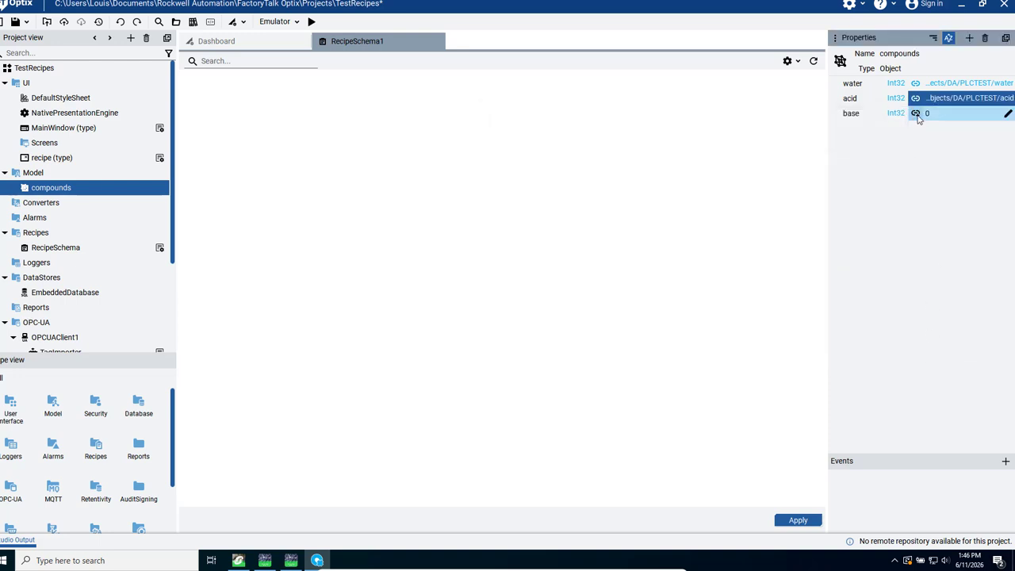
click(916, 113)
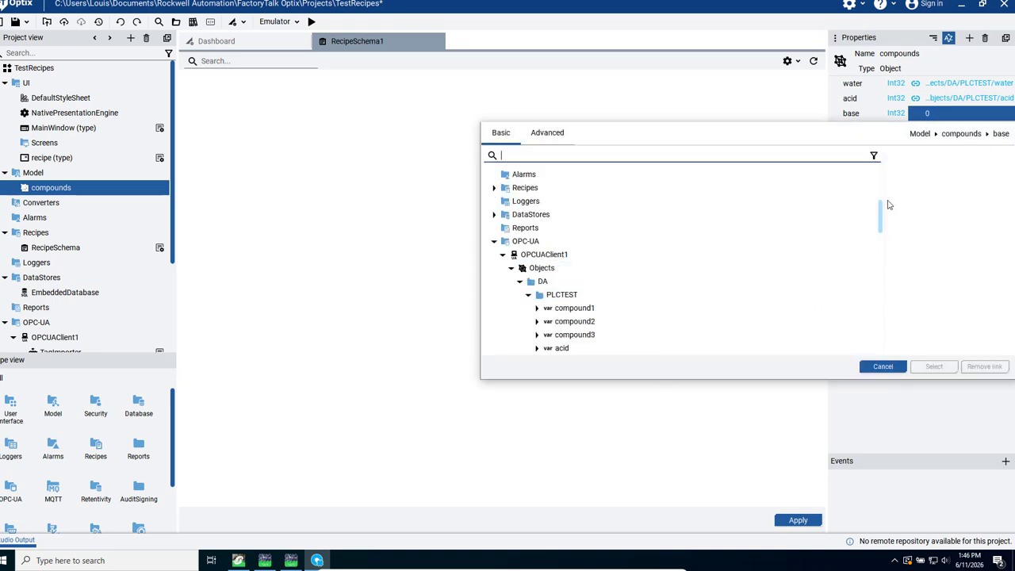
drag(881, 214, 883, 242)
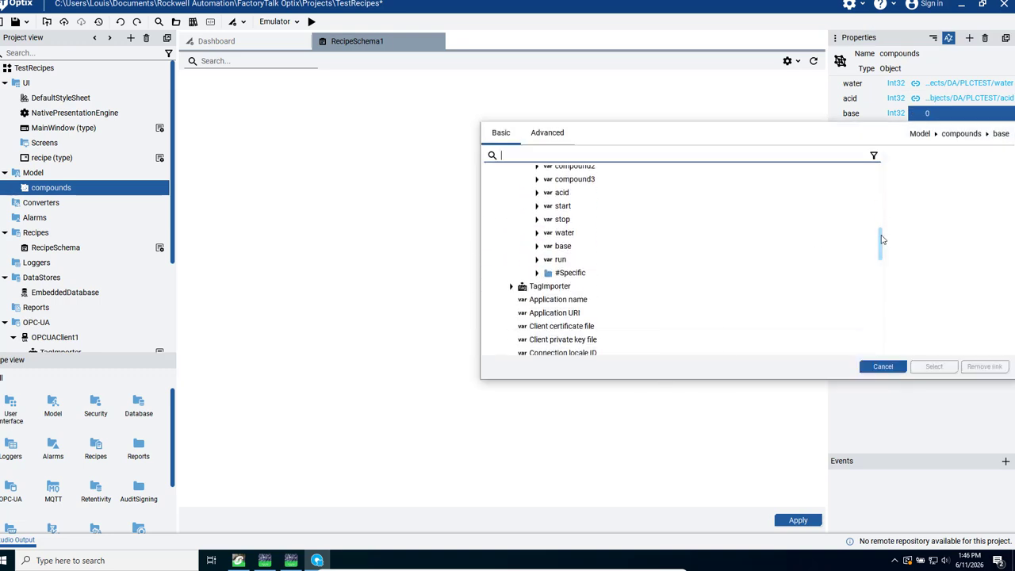
double_click(555, 246)
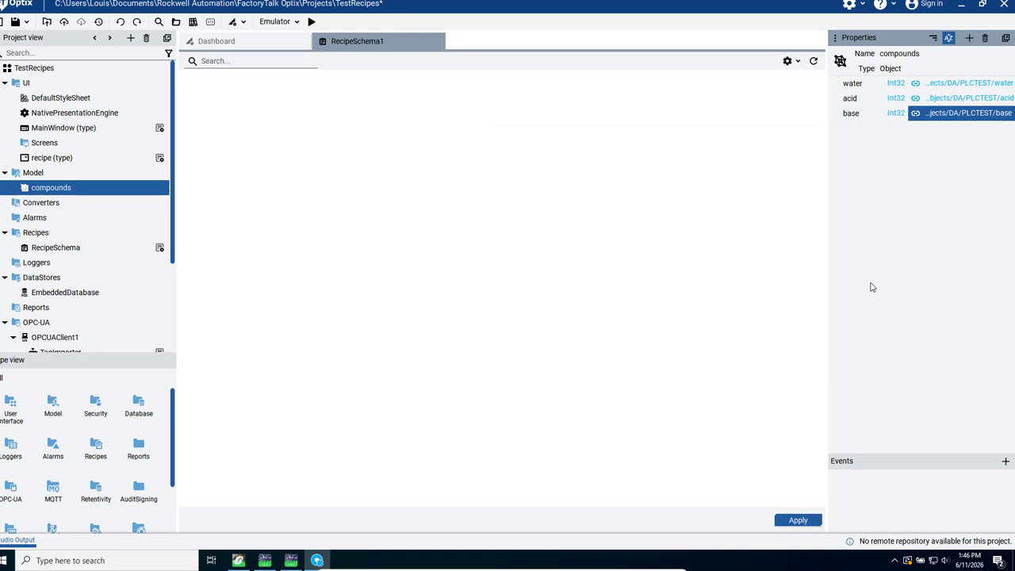
Open the recipe panel, search the libraries for recipe, and place a Recipes Editor in the upper part of the panel.
double_click(35, 163)
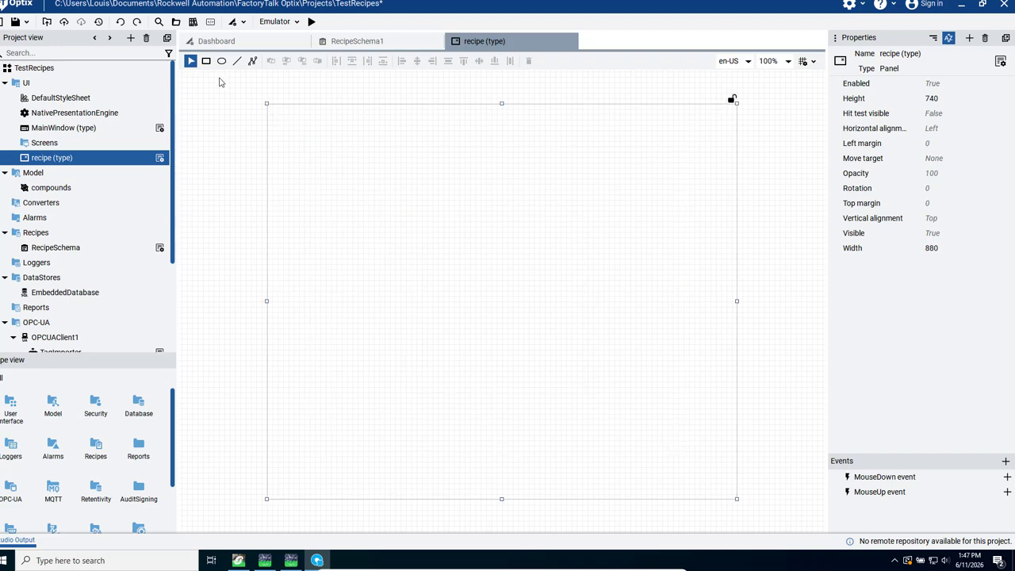
click(193, 22)
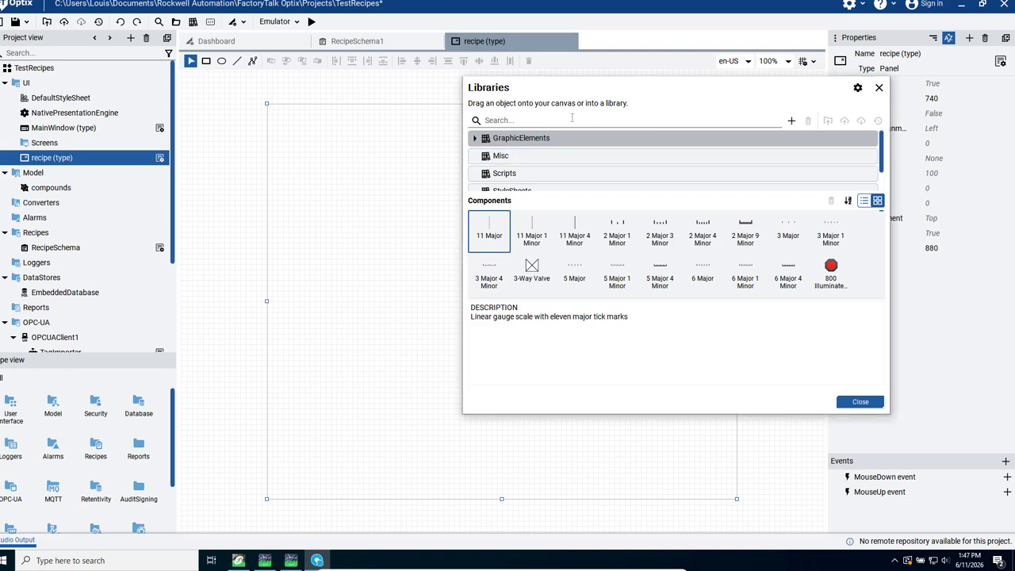
click(572, 118)
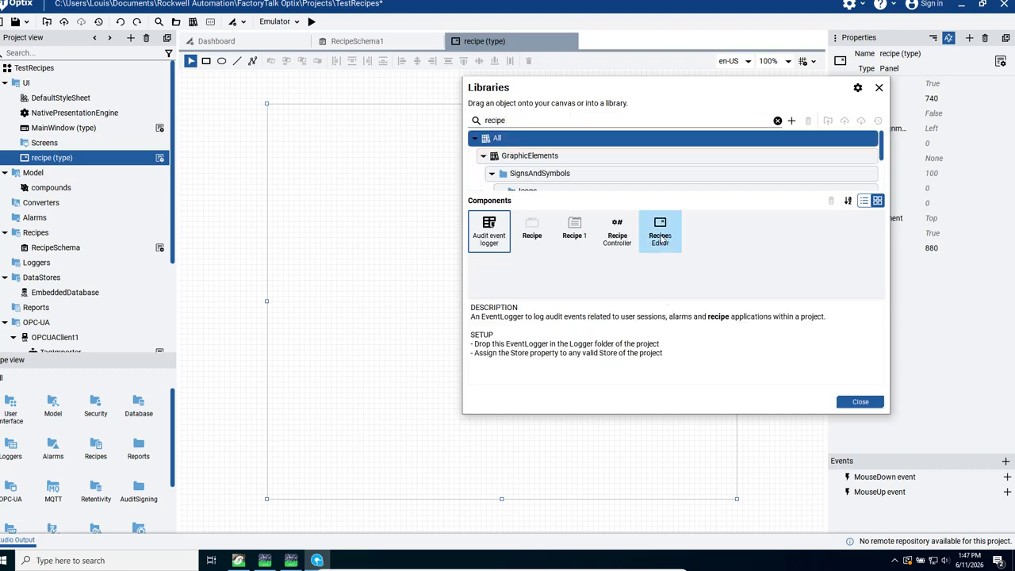
drag(659, 239, 341, 233)
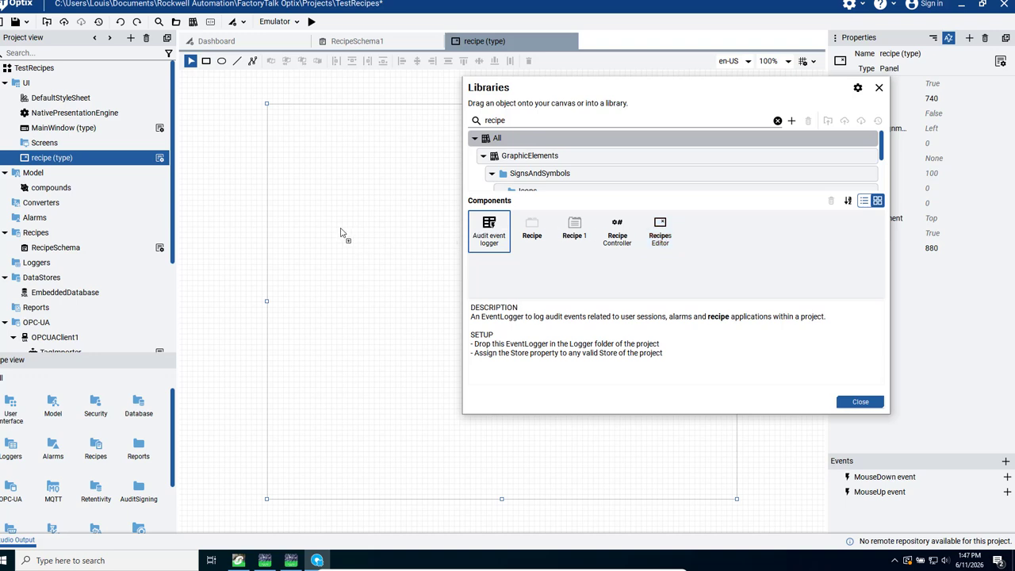
Drop the Recipes Editor onto the recipe panel, close the libraries, and shift its combo box beside the result message label.
drag(341, 233, 341, 231)
click(864, 406)
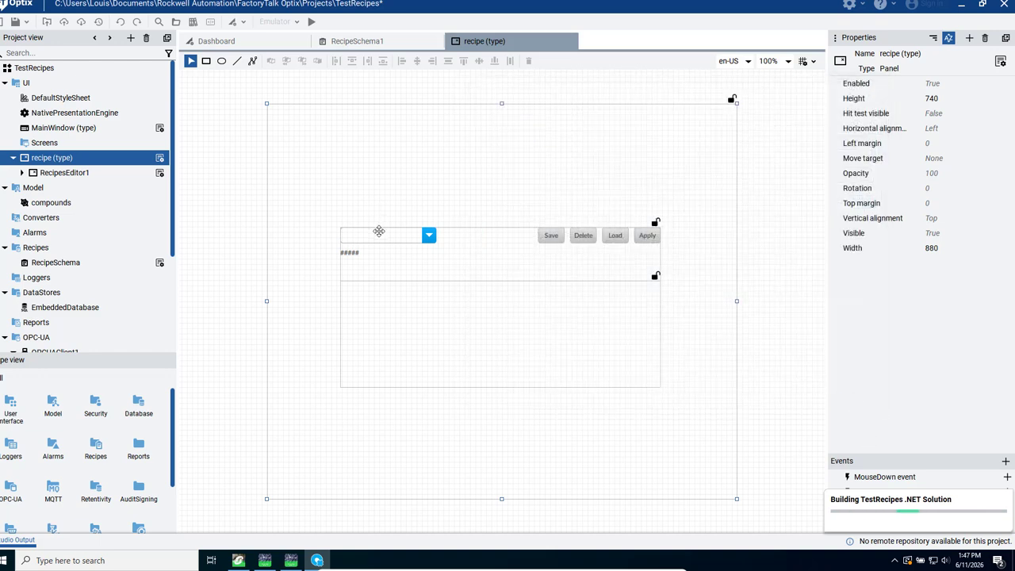
drag(379, 244, 424, 255)
click(508, 332)
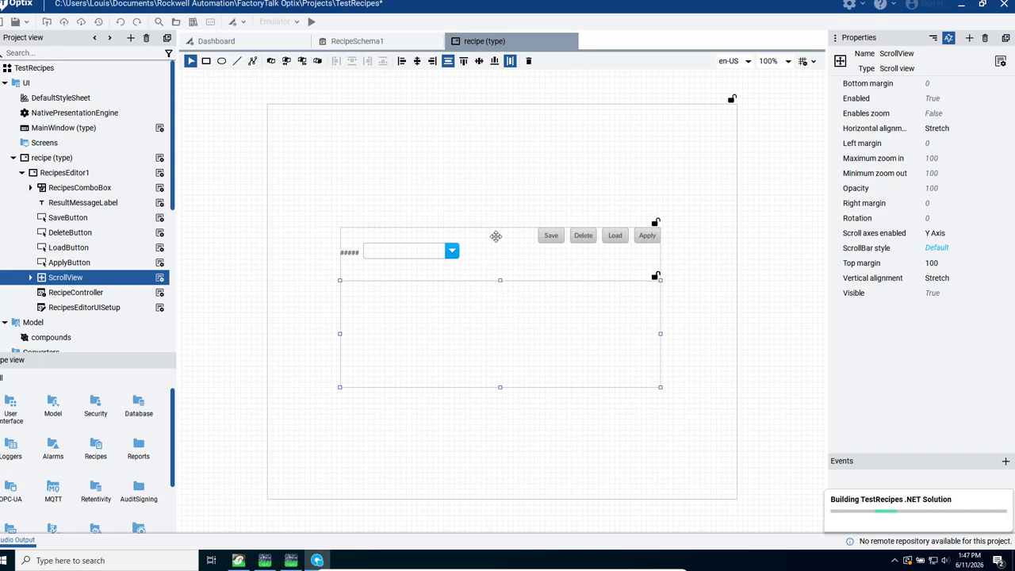
Link the recipe schema property of the Recipes Editor to RecipeSchema from the Recipes folder.
click(495, 231)
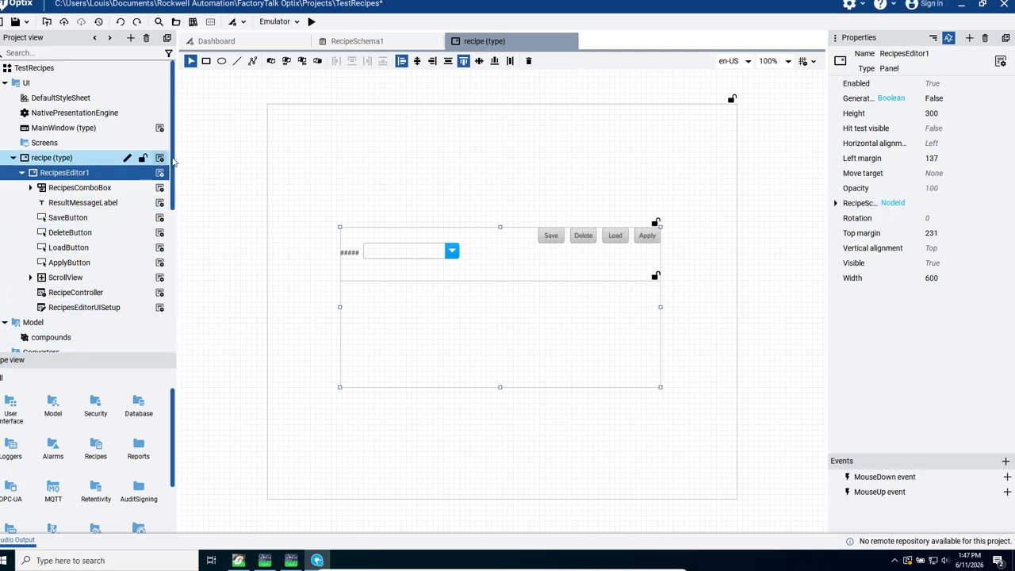
drag(173, 161, 173, 221)
click(50, 220)
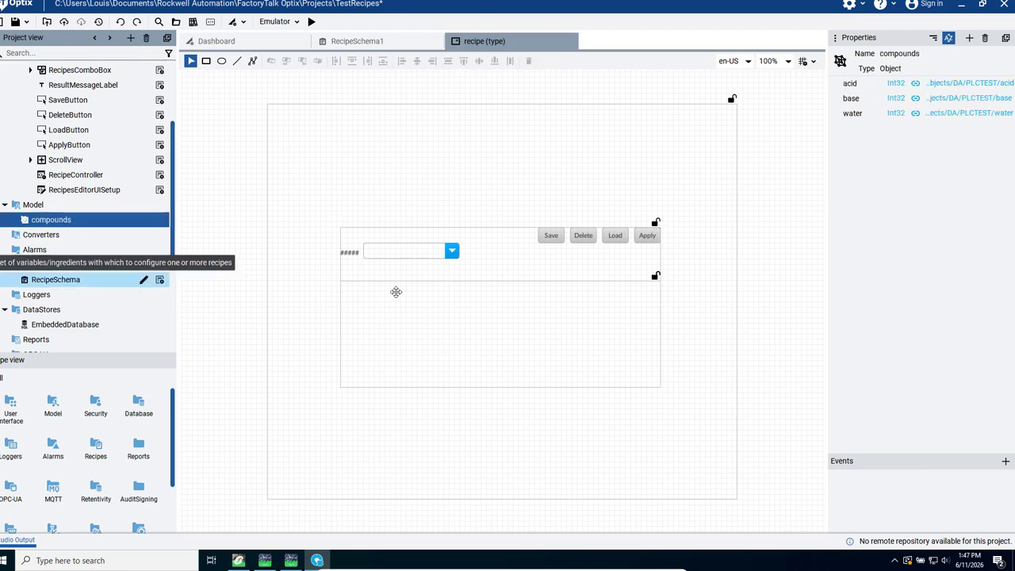
click(508, 257)
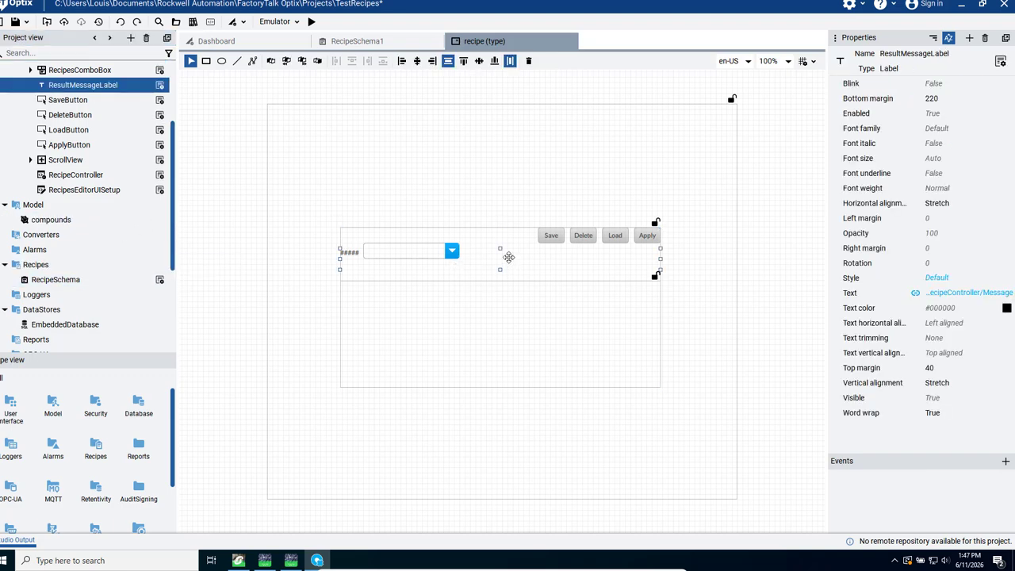
click(487, 230)
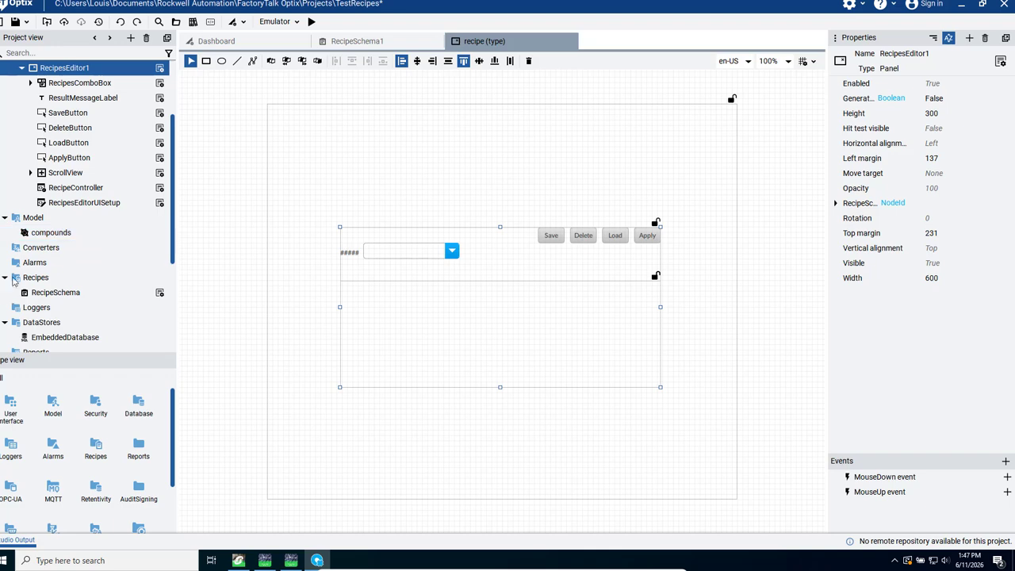
drag(72, 295, 522, 295)
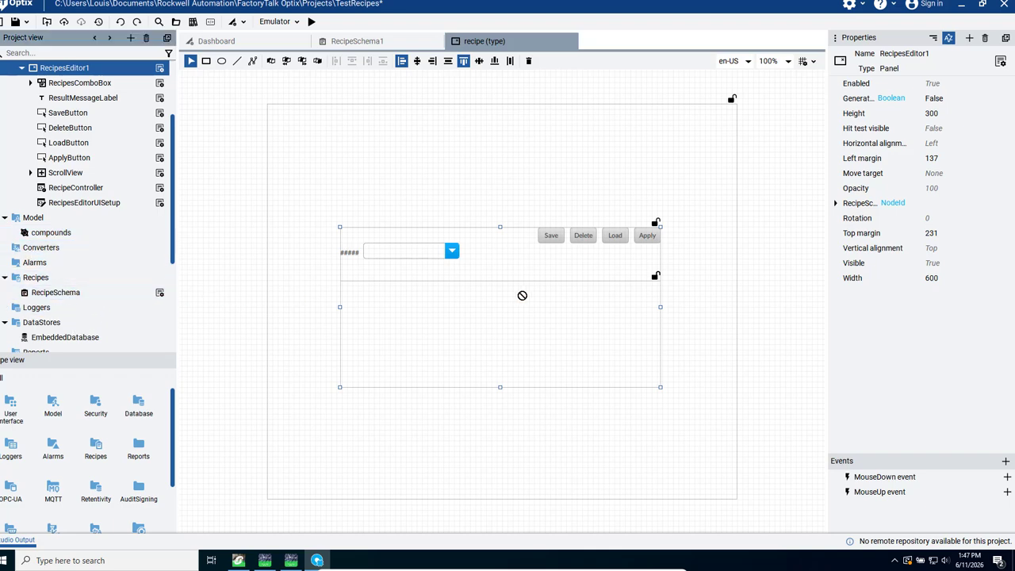
drag(968, 217, 970, 208)
click(371, 221)
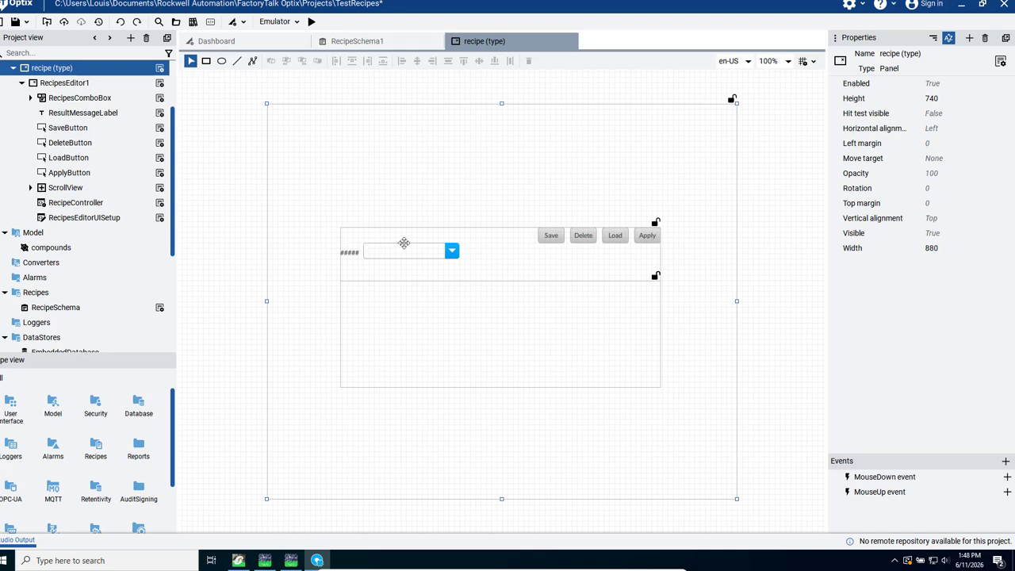
click(410, 236)
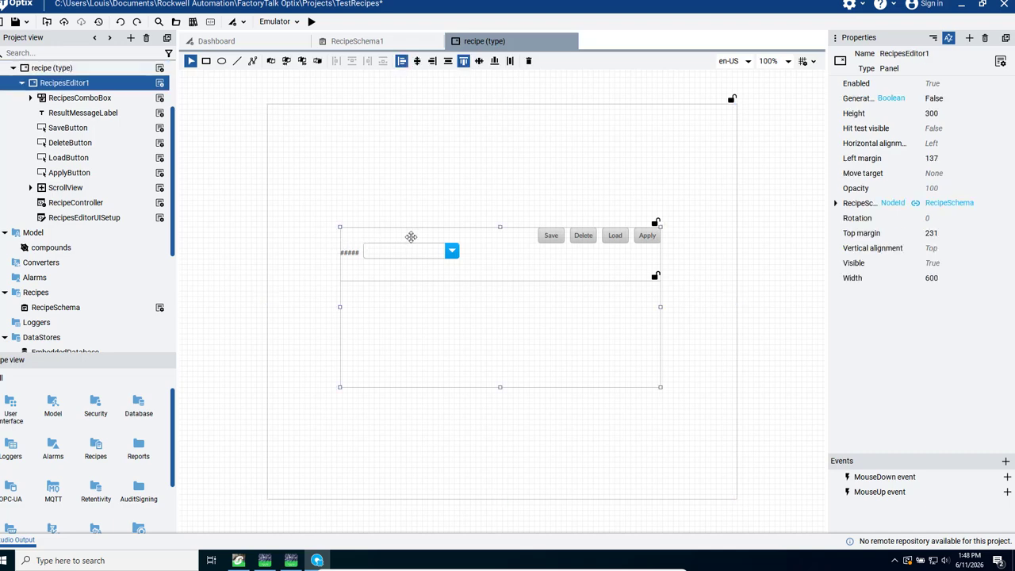
Shrink the recipe panel to about 780 by 520 and move the Recipes Editor to left margin 20 and top margin 10.
click(711, 467)
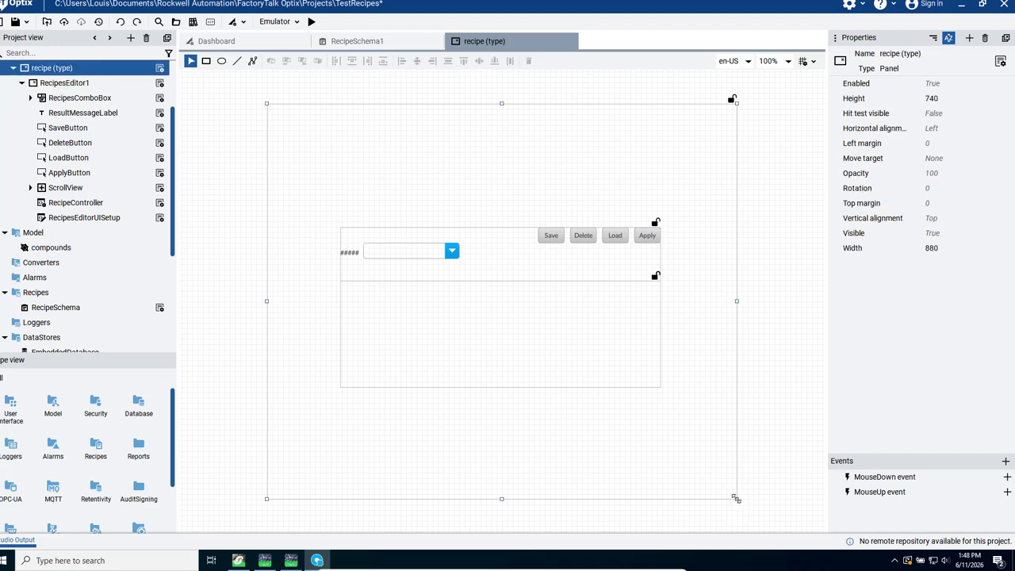
drag(736, 498, 709, 441)
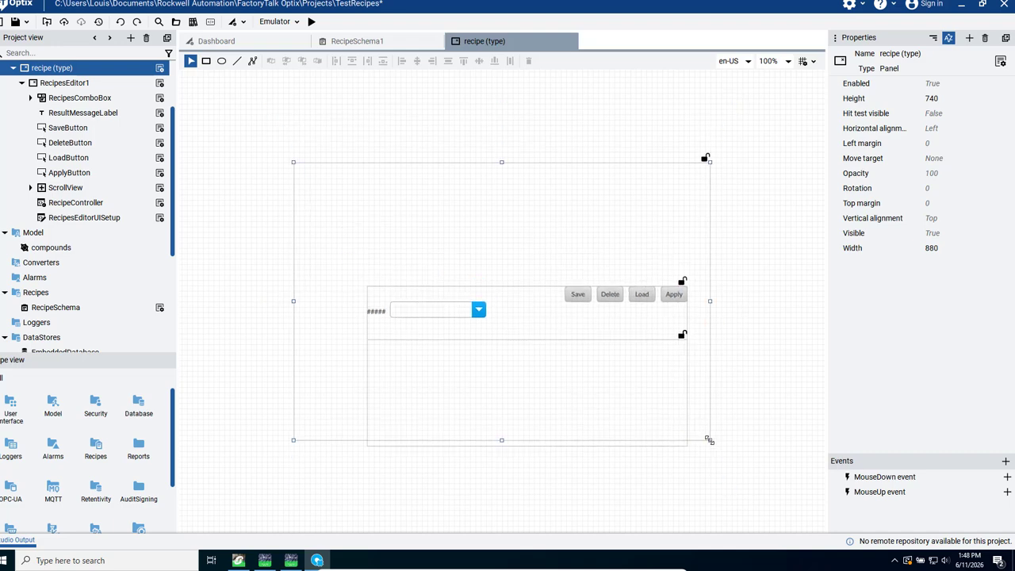
click(521, 327)
click(446, 240)
click(544, 315)
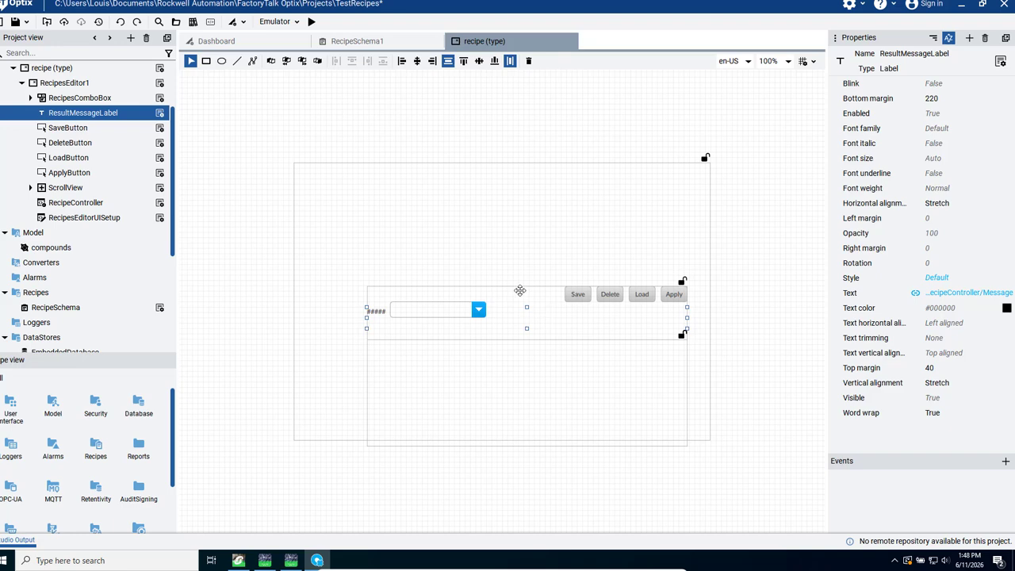
click(521, 290)
drag(519, 296, 457, 178)
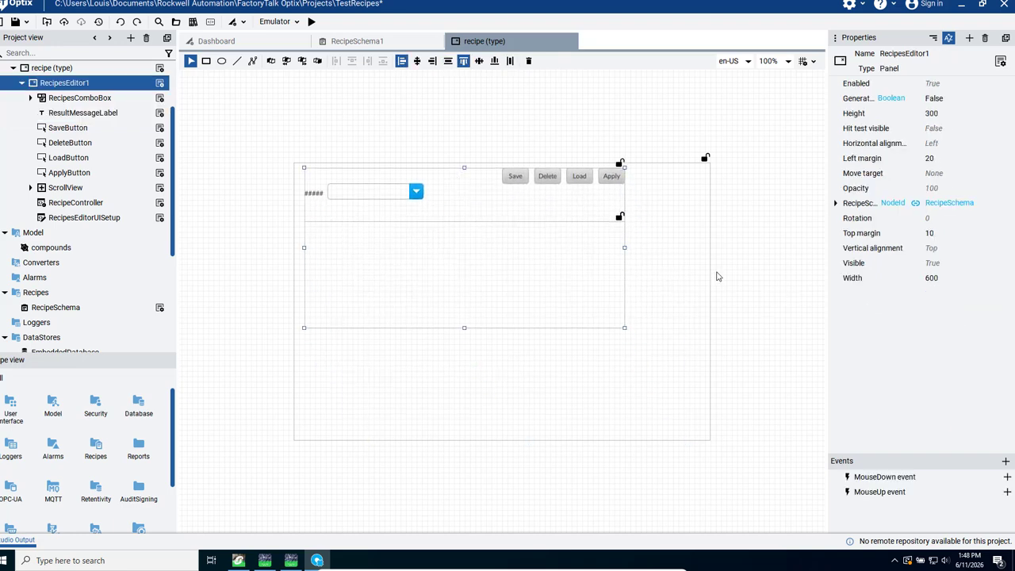
Set the Recipes Editor's horizontal and vertical alignment to Stretch and extend its left side to the panel's left edge.
click(1007, 145)
click(1008, 146)
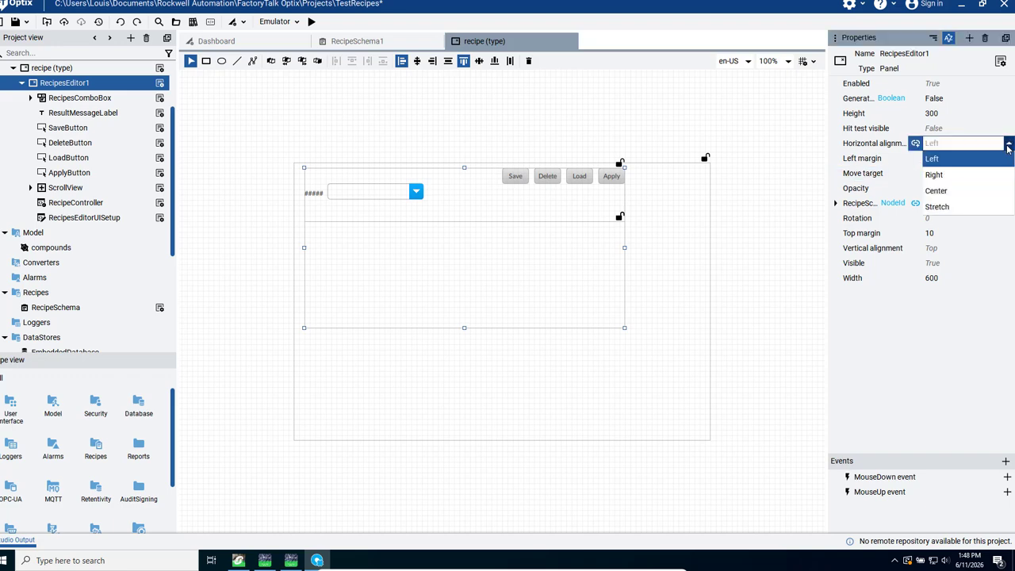
click(974, 206)
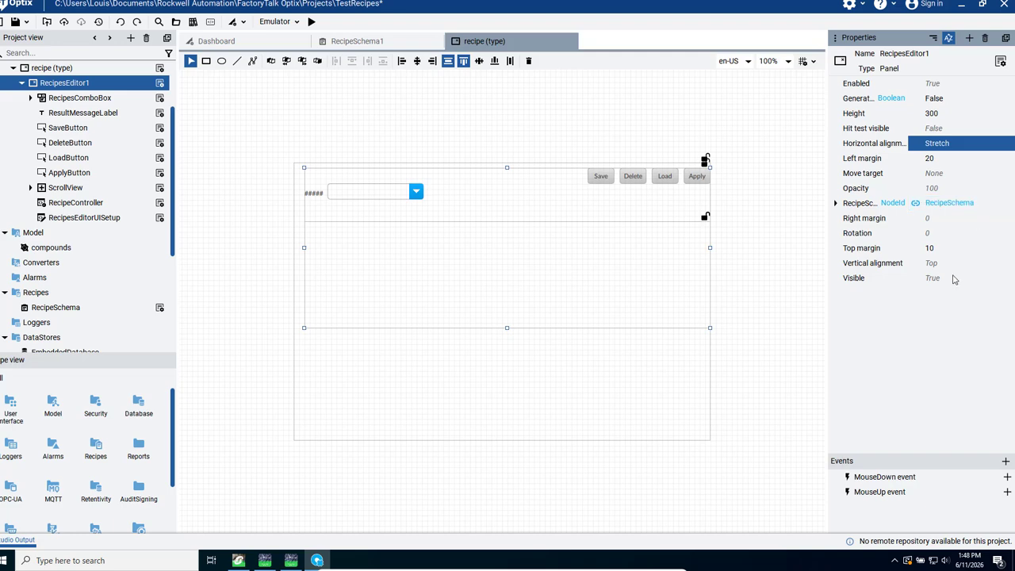
click(1010, 271)
click(1010, 270)
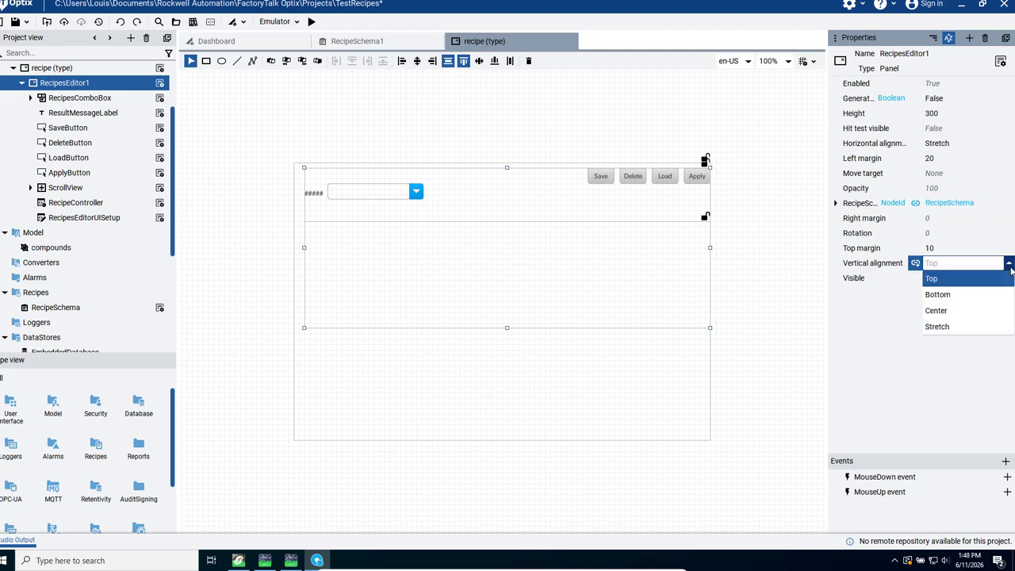
click(949, 329)
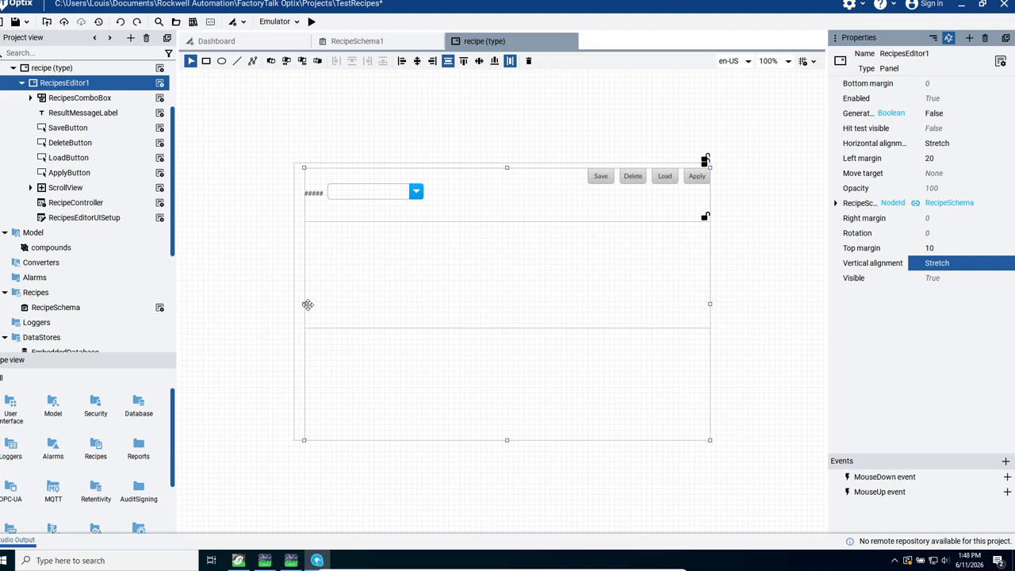
drag(305, 304, 293, 303)
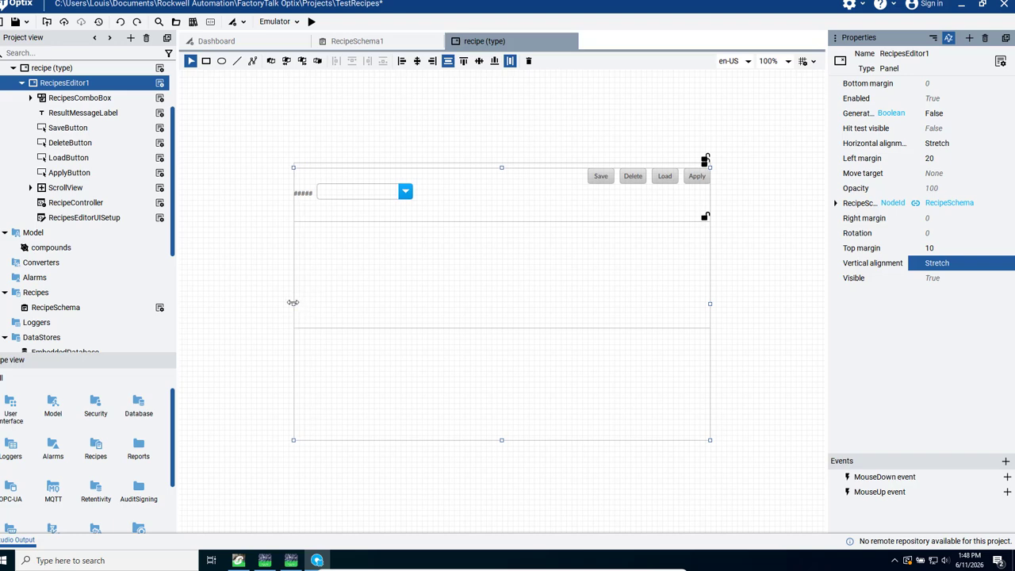
click(486, 172)
click(463, 278)
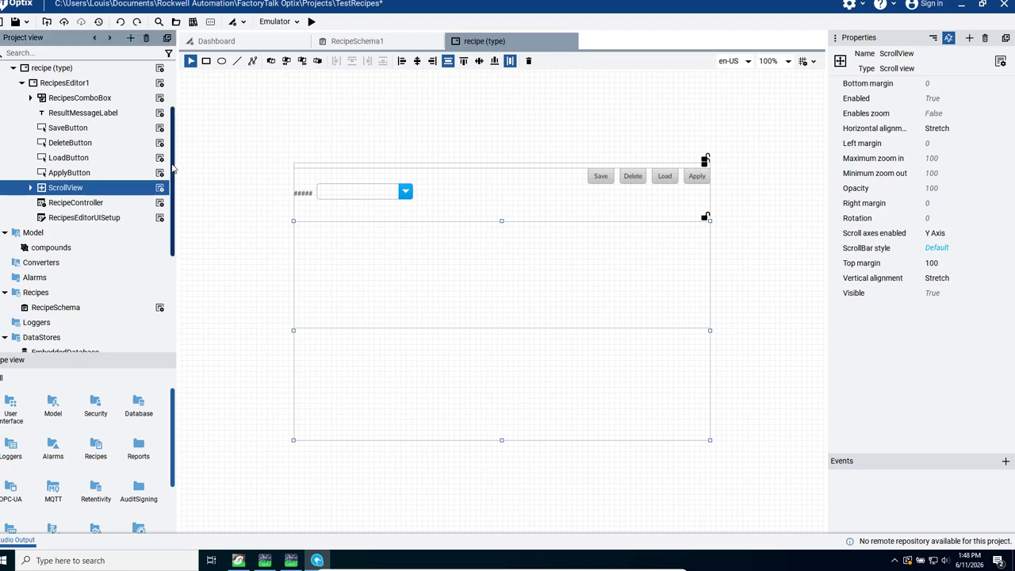
Try to execute the Recipes Editor's setup, choosing to proceed past the NetLogic security warning.
scroll(172, 140, up, 2)
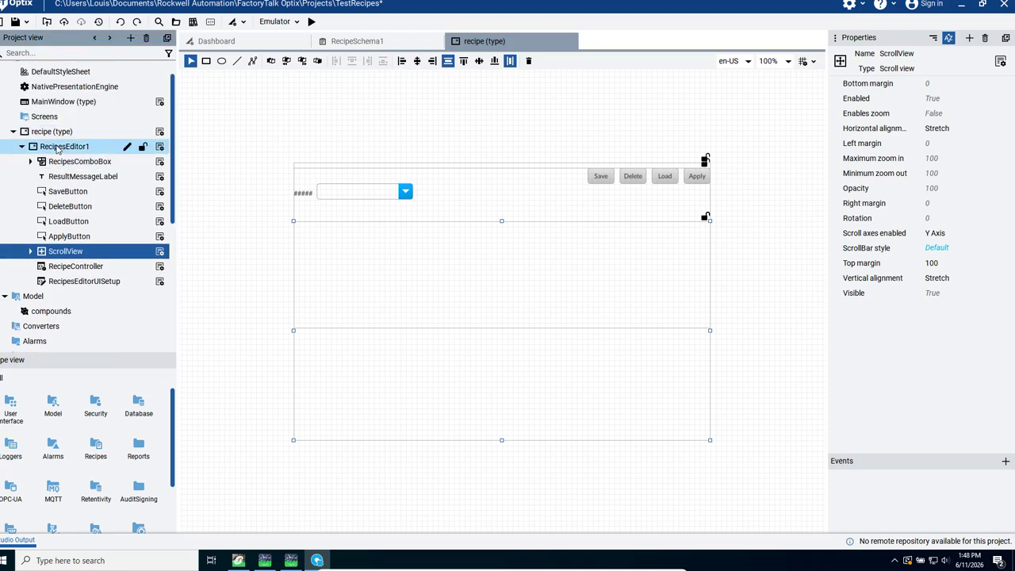
right_click(61, 150)
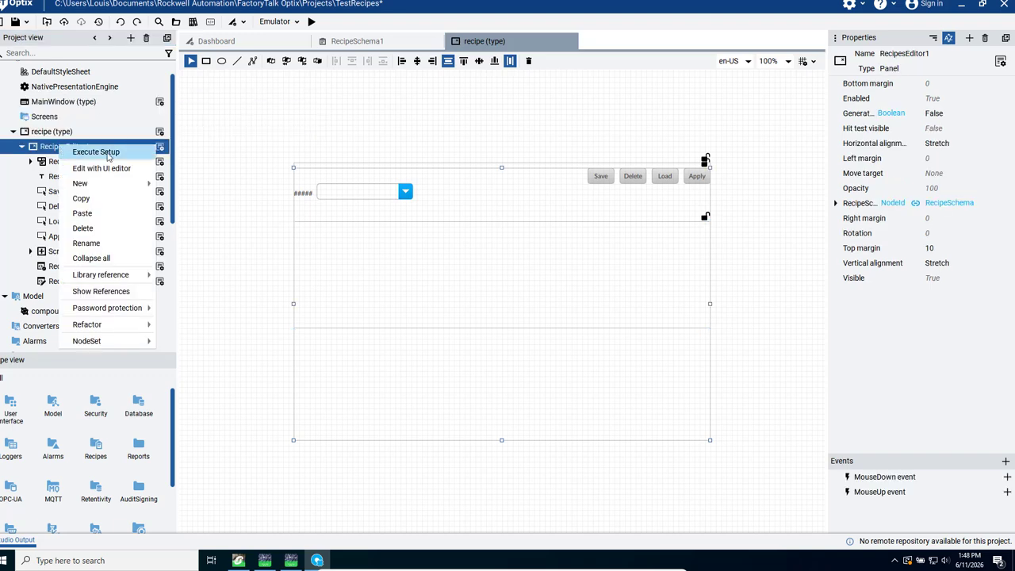
click(95, 152)
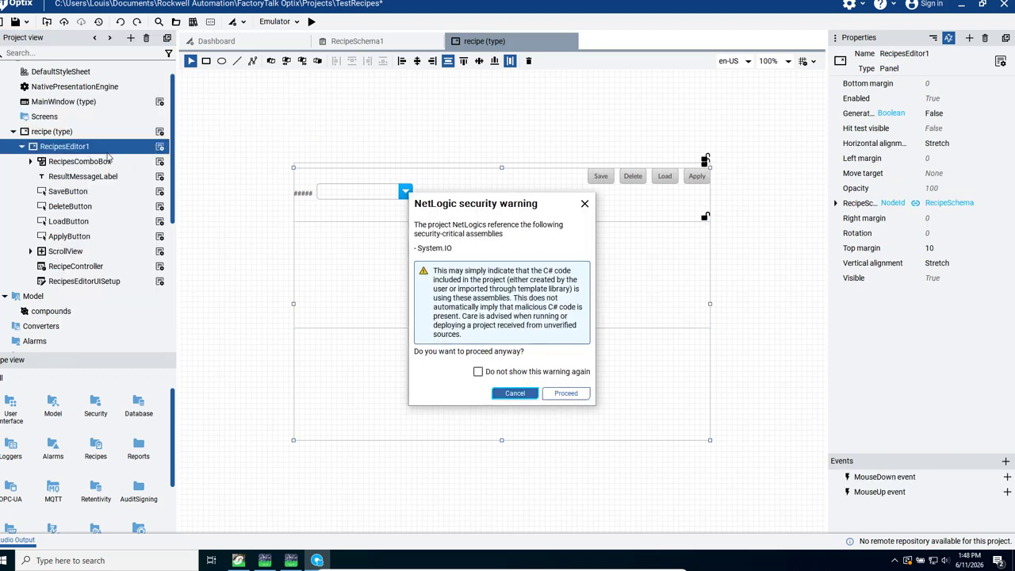
click(566, 393)
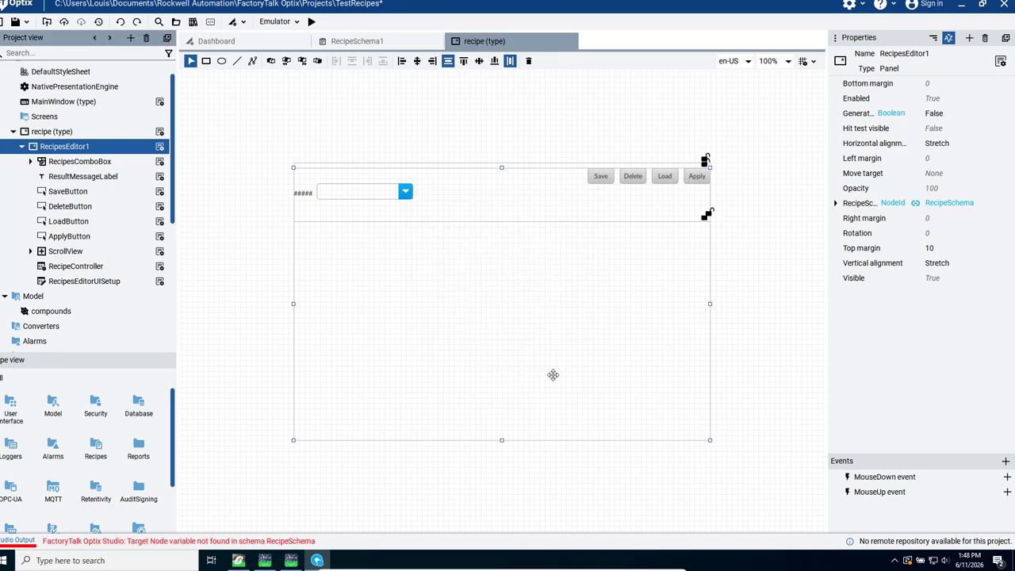
click(376, 283)
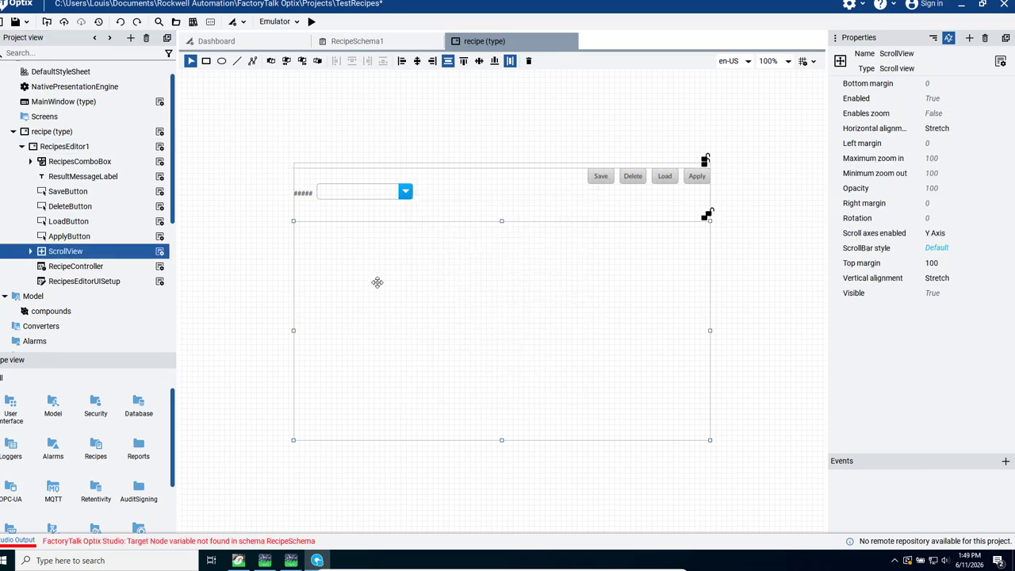
Open RecipeSchema and set its target node to the compounds object.
click(50, 312)
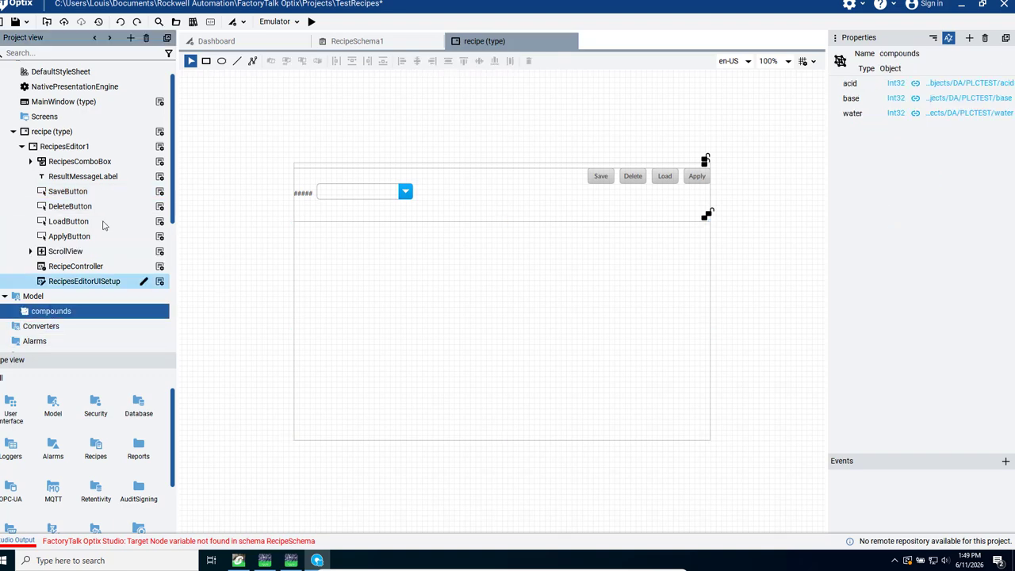
click(73, 149)
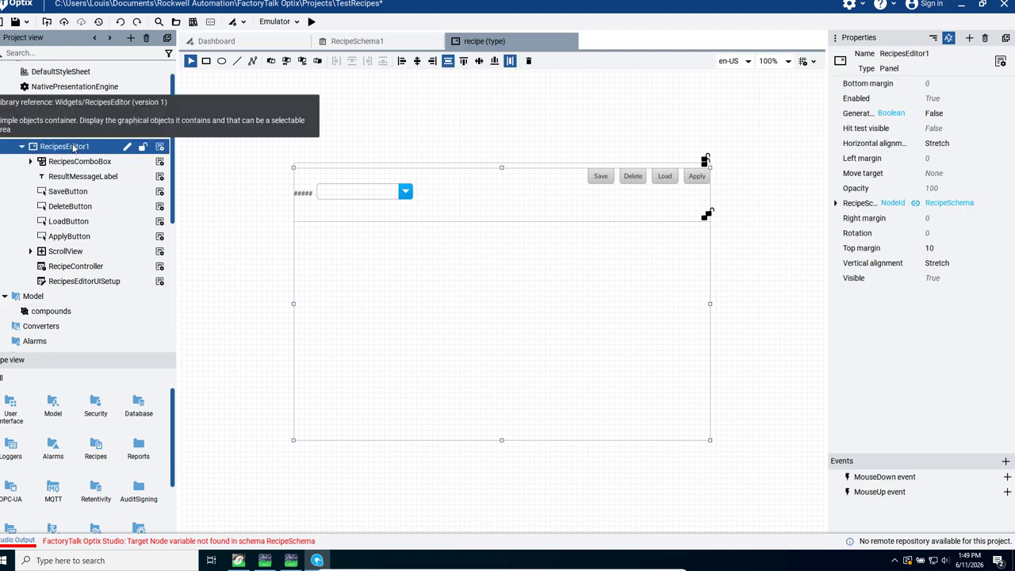
click(50, 313)
click(49, 313)
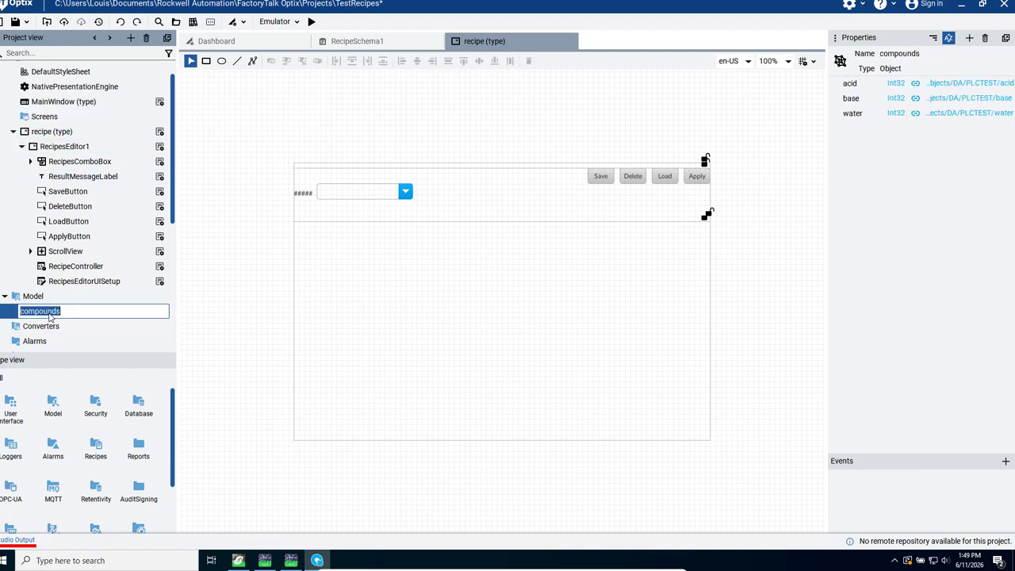
drag(173, 221, 173, 260)
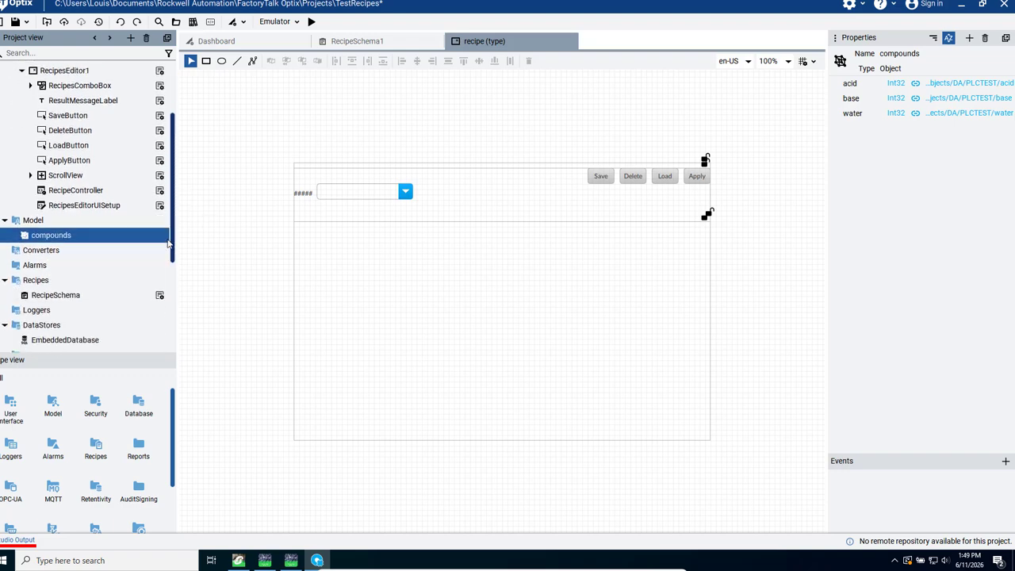
double_click(51, 297)
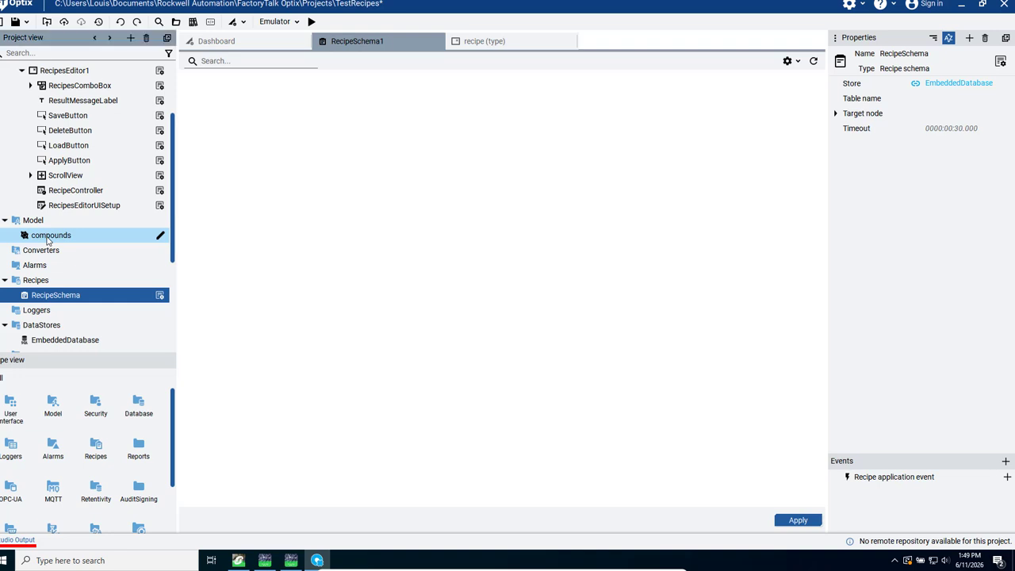
drag(47, 240, 942, 115)
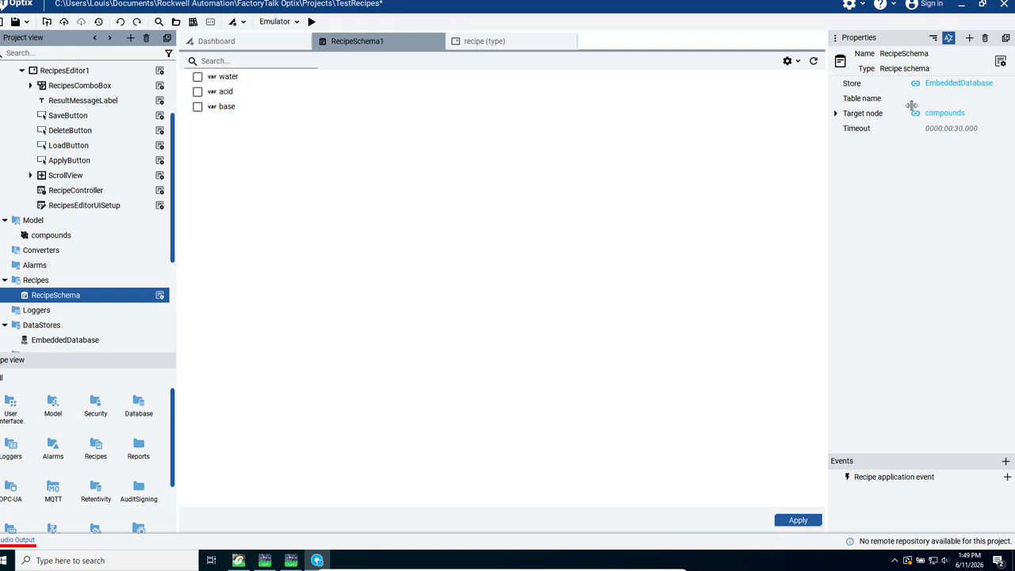
Include the water, acid and base variables in the recipe schema, apply the selection, and reopen the recipe panel.
click(198, 77)
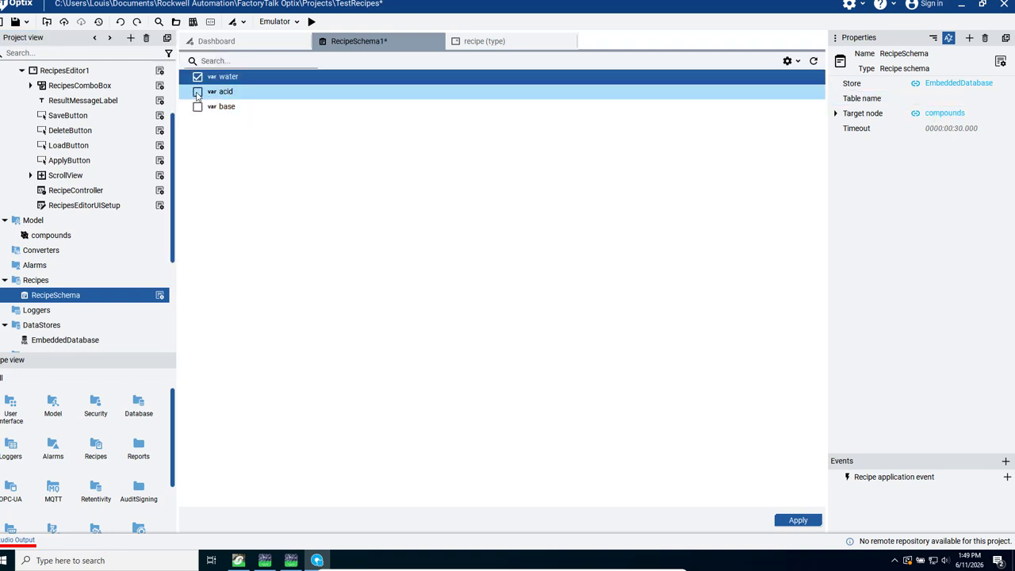
click(197, 92)
click(197, 107)
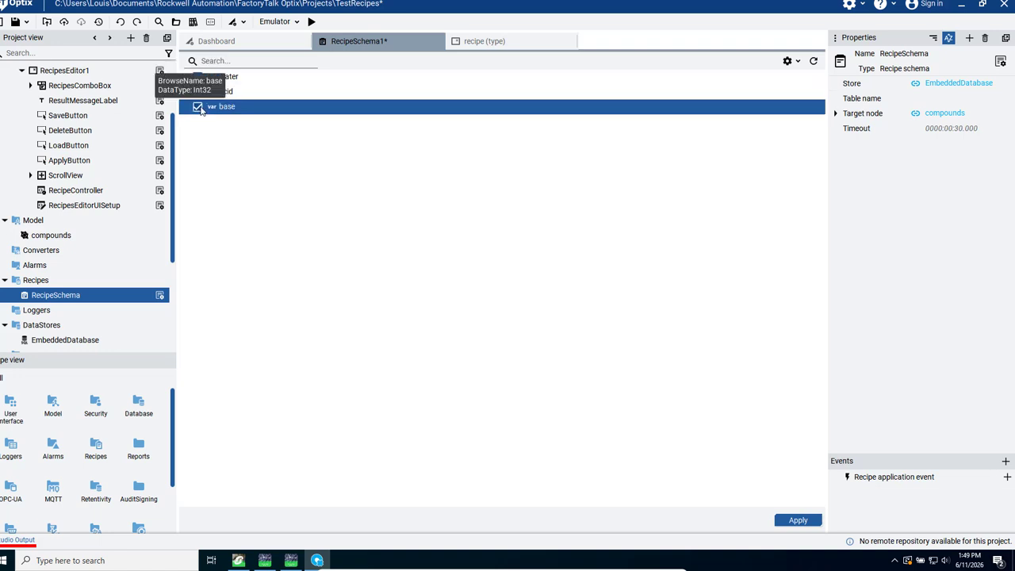
click(799, 521)
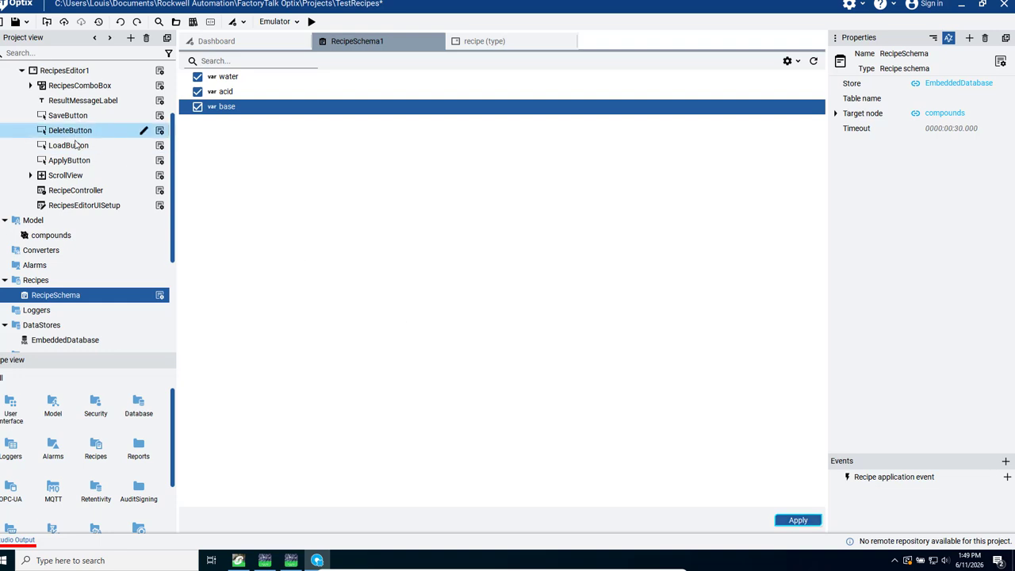
scroll(169, 83, up, 3)
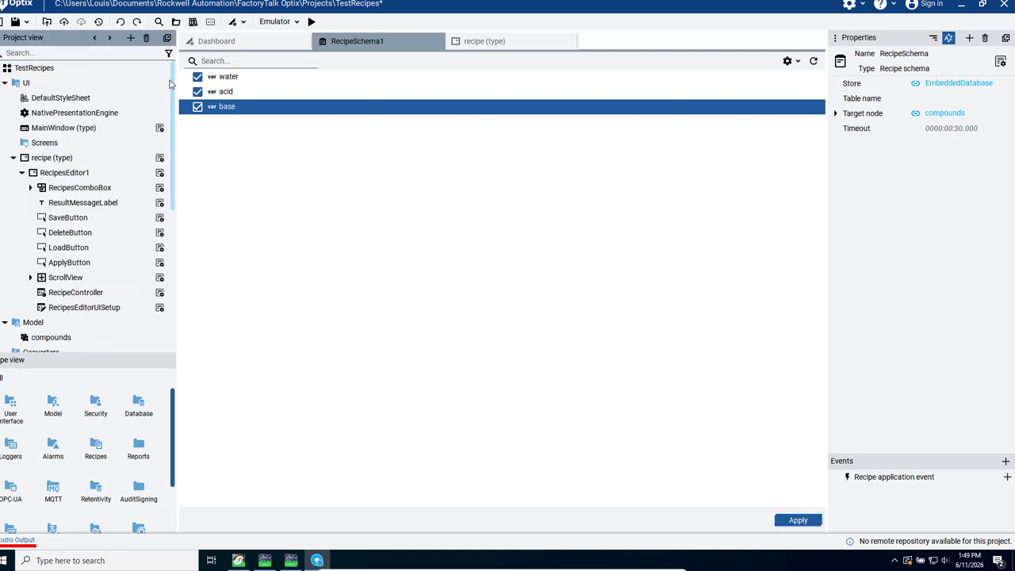
double_click(51, 158)
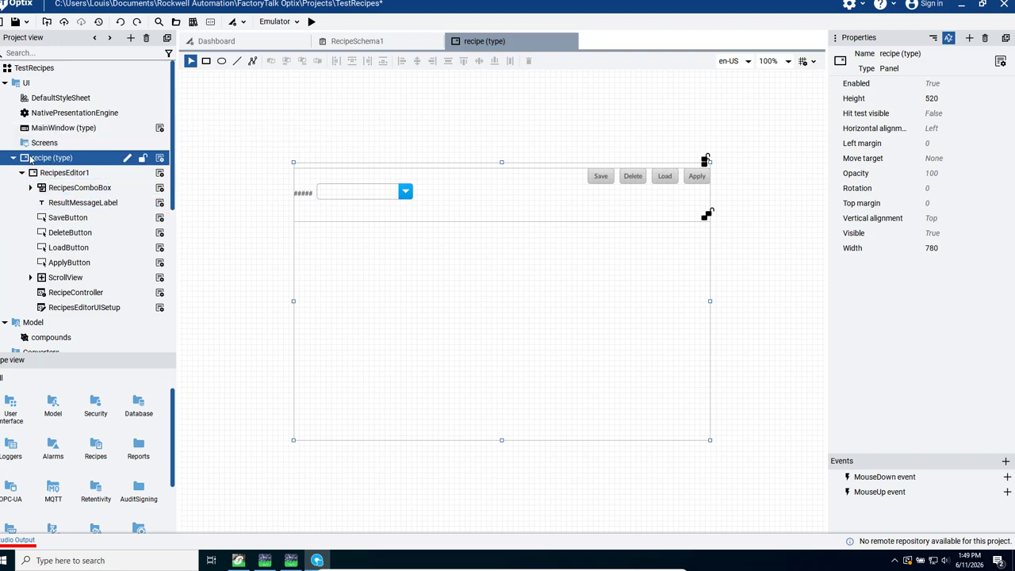
right_click(31, 160)
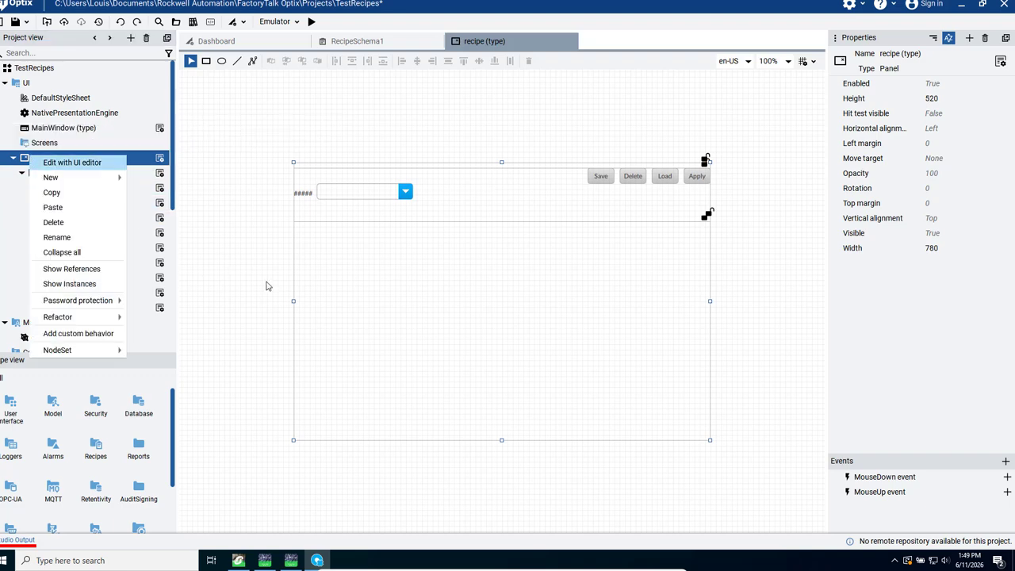
key(Down)
key(Down)
key(Down)
click(238, 267)
Execute the setup of RecipesEditor1, choosing to proceed past the NetLogic security warning.
click(63, 173)
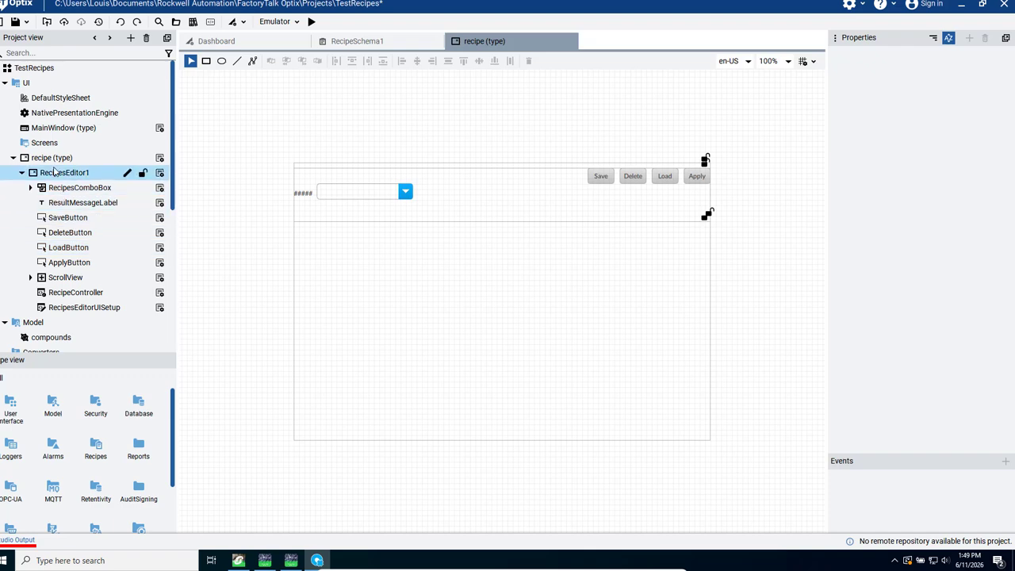
right_click(65, 175)
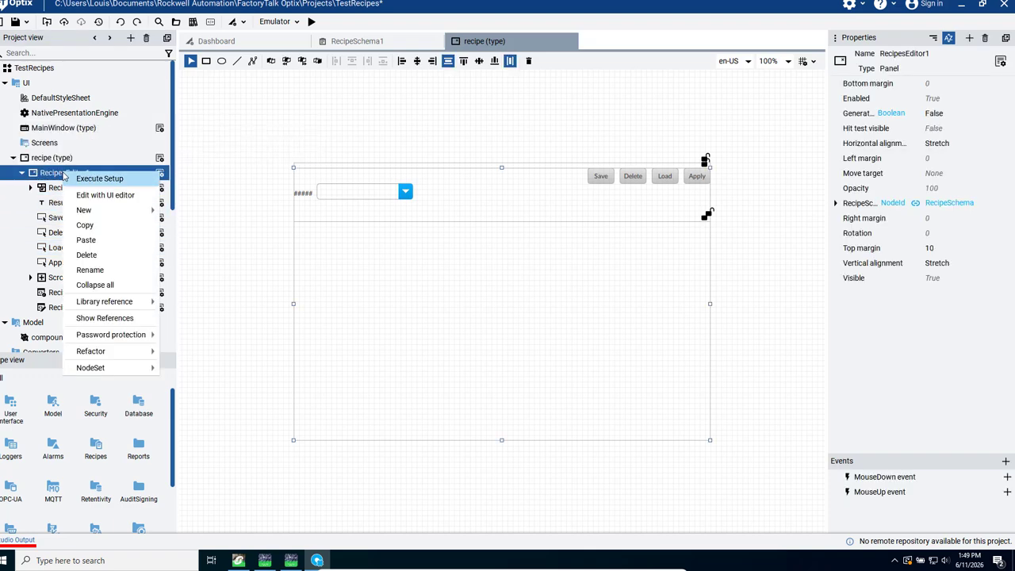
click(109, 179)
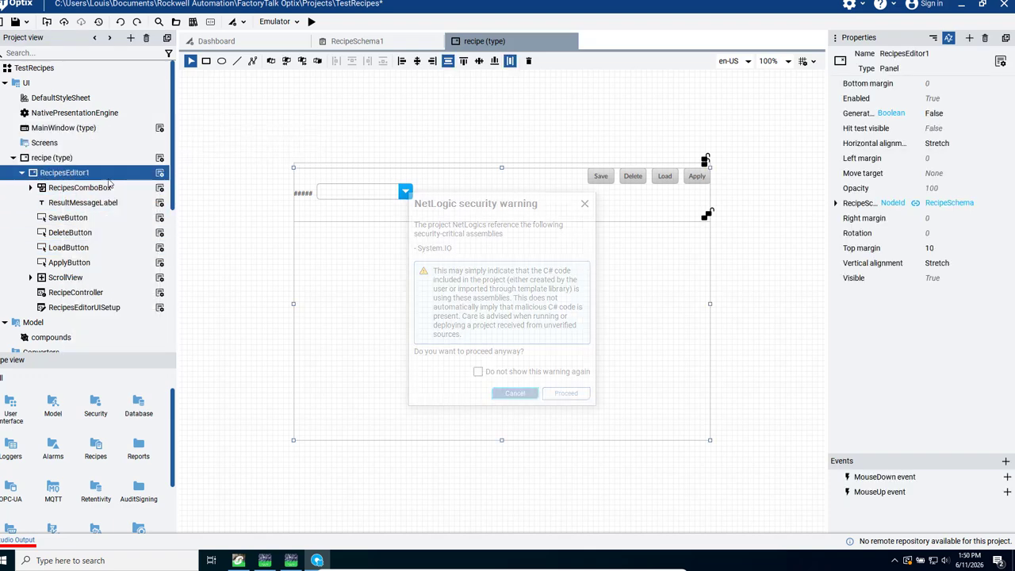
click(566, 393)
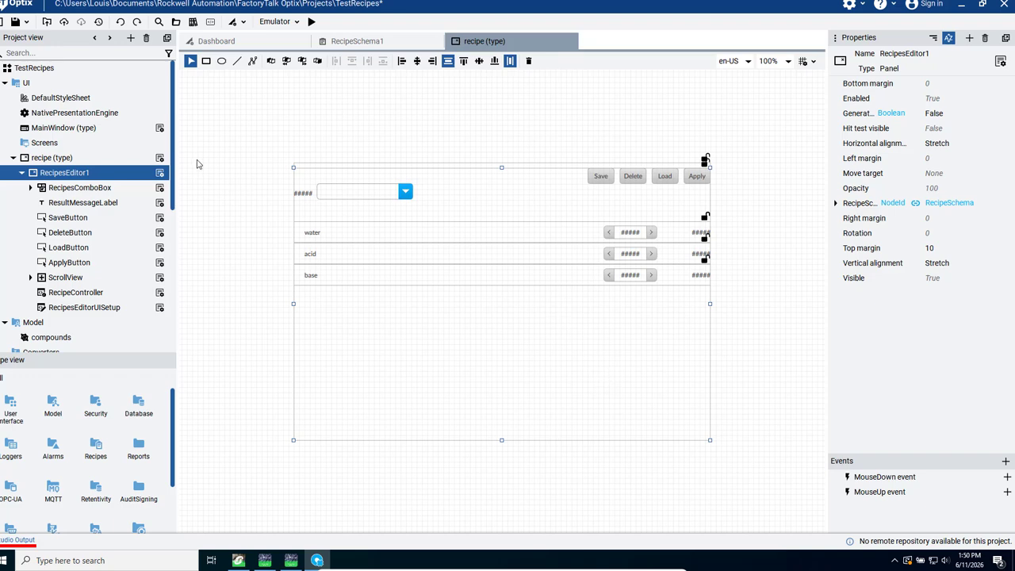
Open MainWindow in the UI editor and enlarge it to 800 wide by 600 high.
right_click(49, 134)
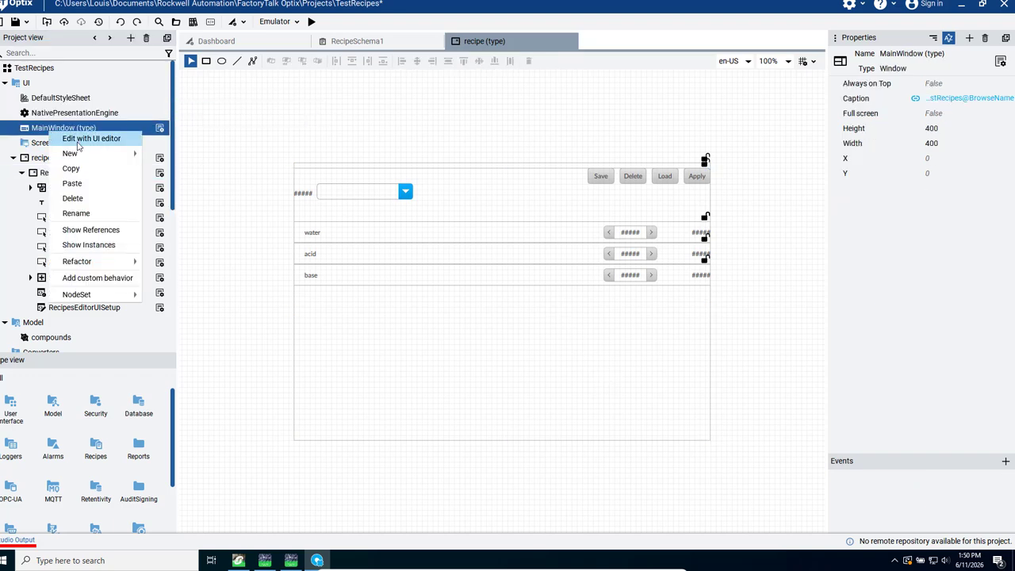
click(159, 130)
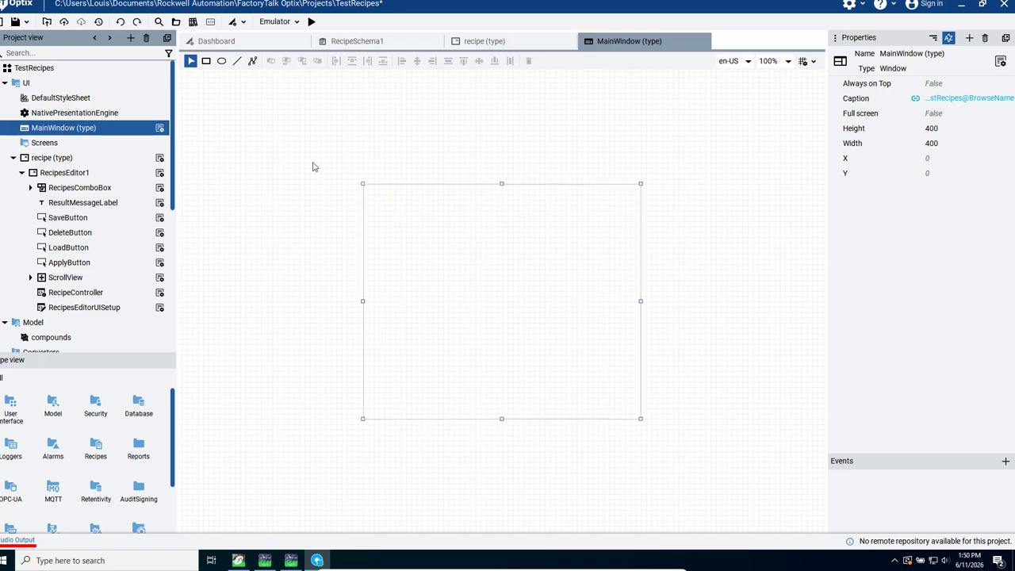
click(268, 137)
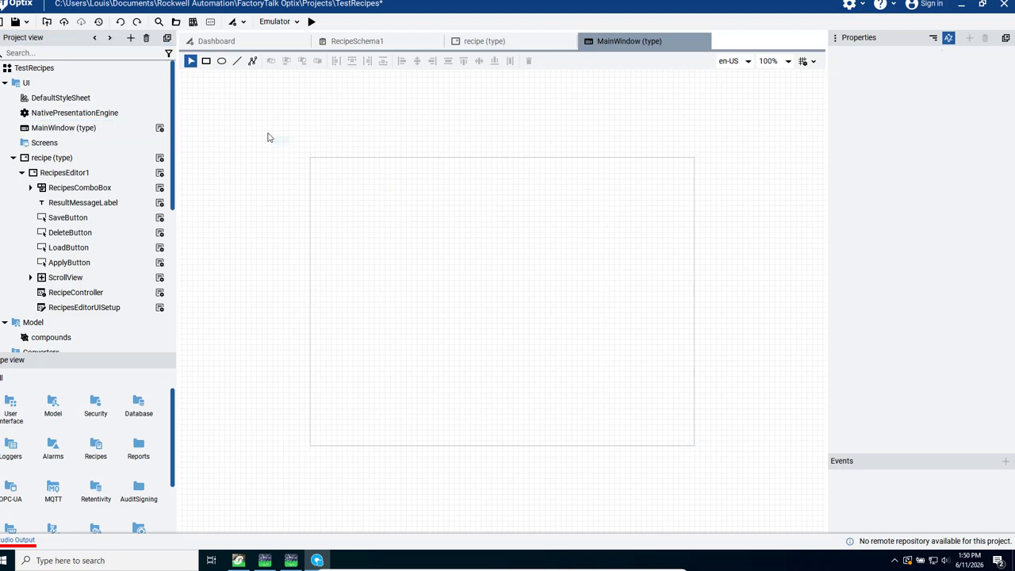
click(374, 199)
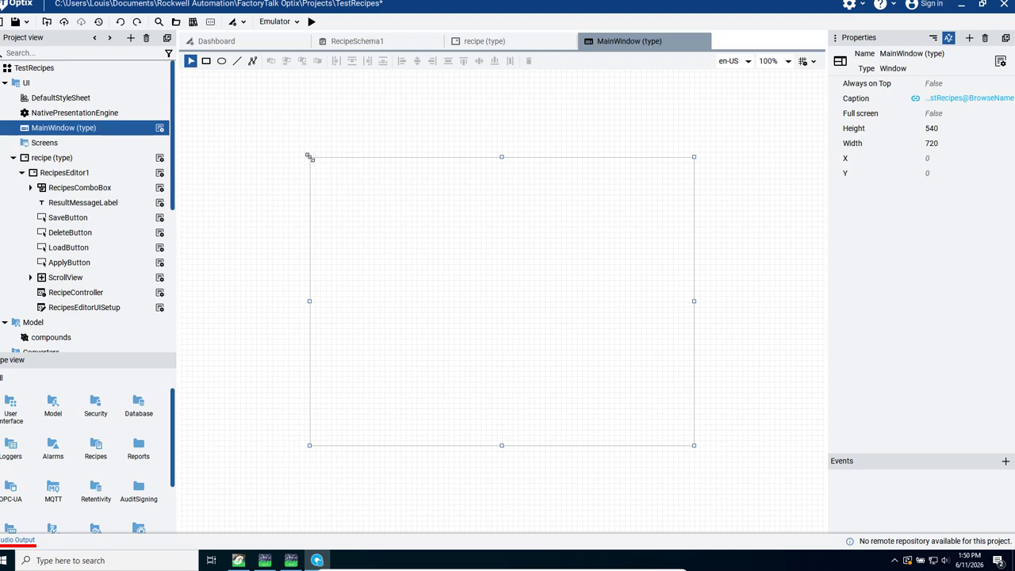
drag(310, 156, 288, 140)
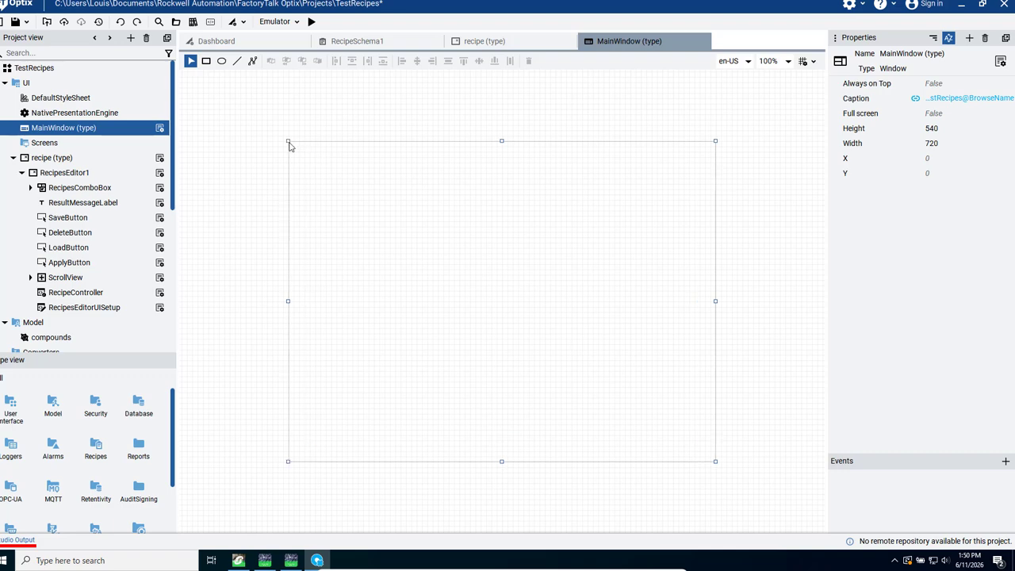
Add a navigation panel container to MainWindow.
right_click(70, 132)
mouse_move(140, 149)
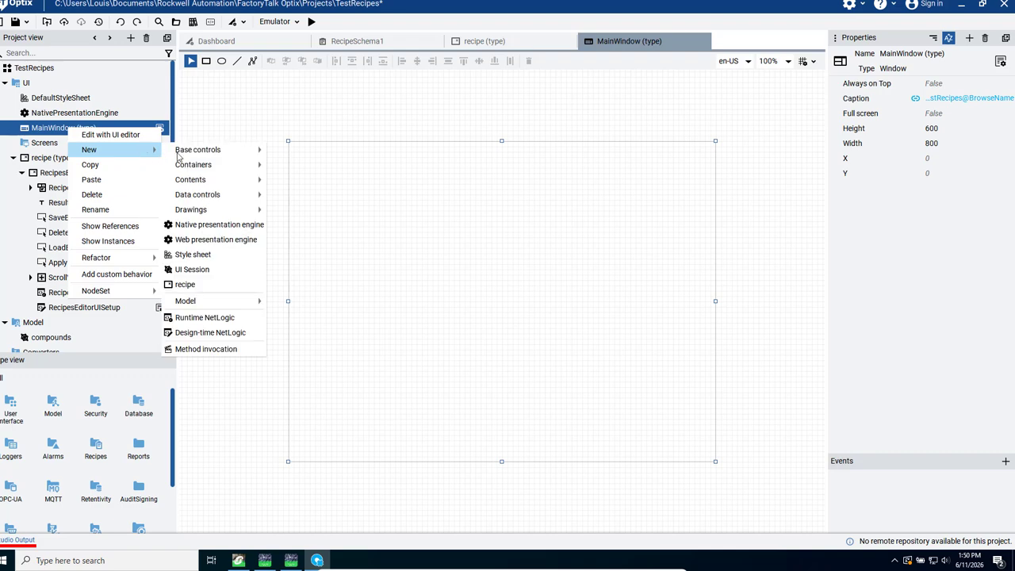
mouse_move(198, 164)
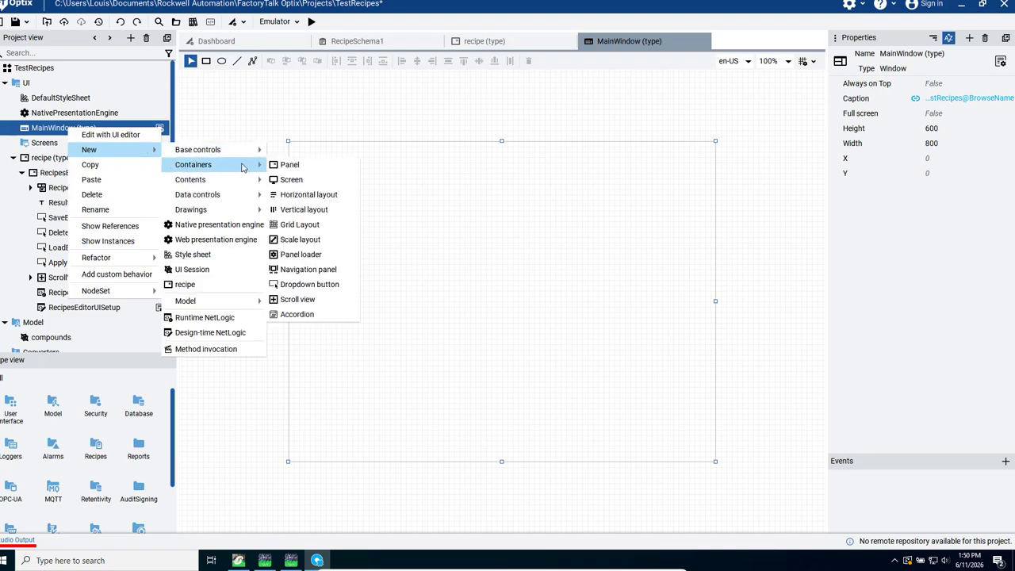
click(317, 270)
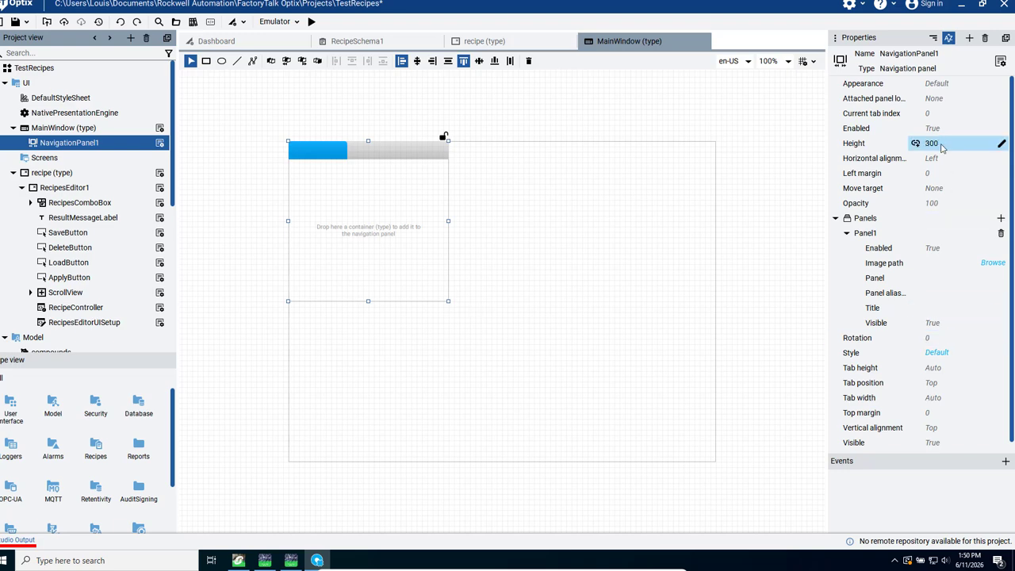
Set the navigation panel's horizontal and vertical alignment to Stretch and assign the recipe panel to its first tab.
click(1002, 160)
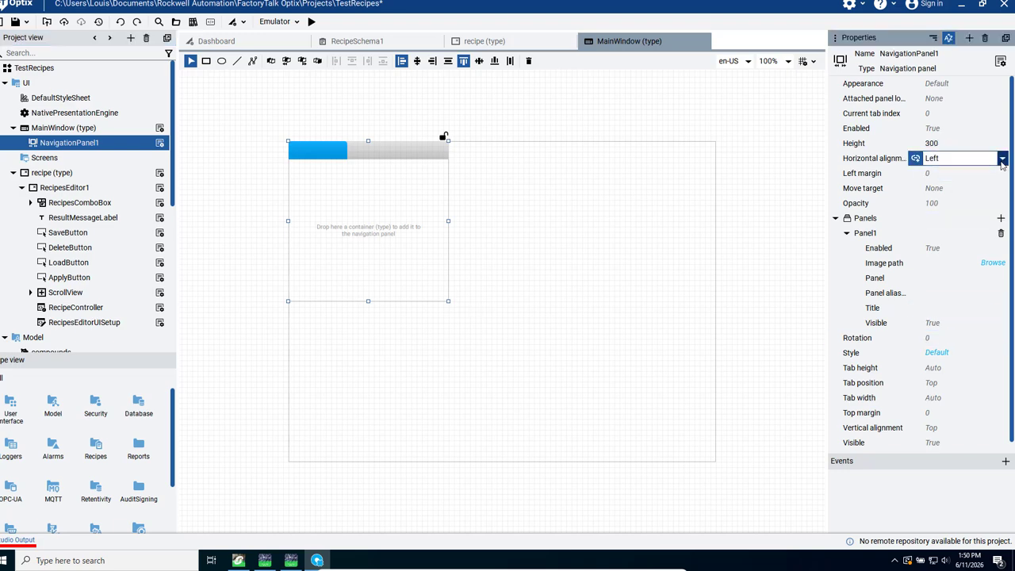
click(972, 220)
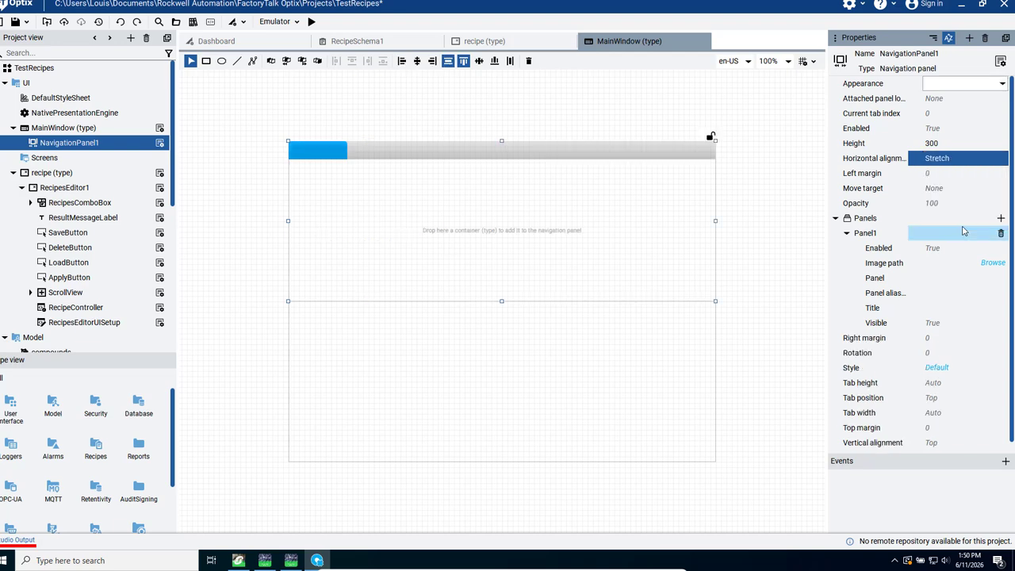
scroll(1013, 408, down, 1)
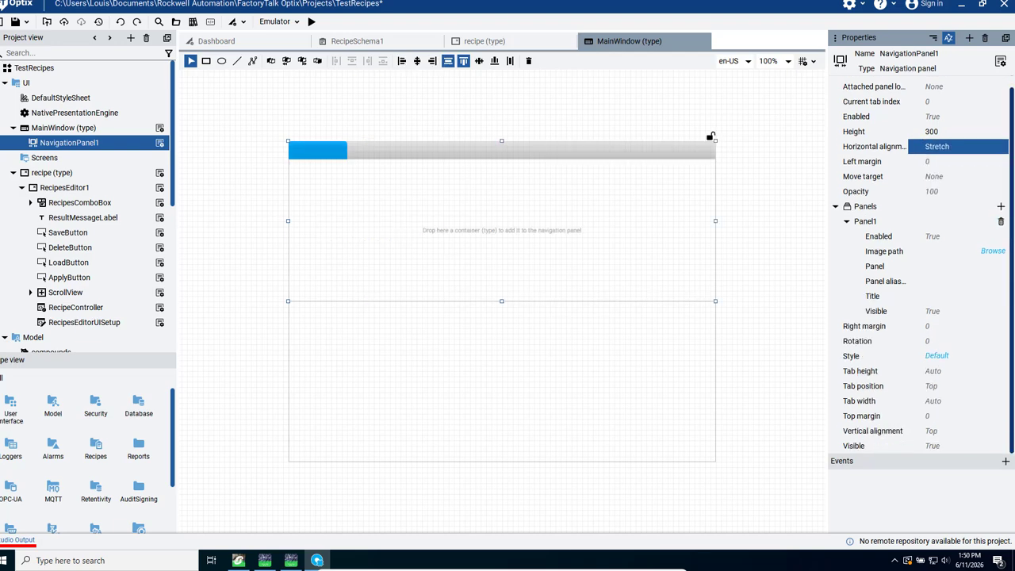
click(1001, 429)
click(936, 494)
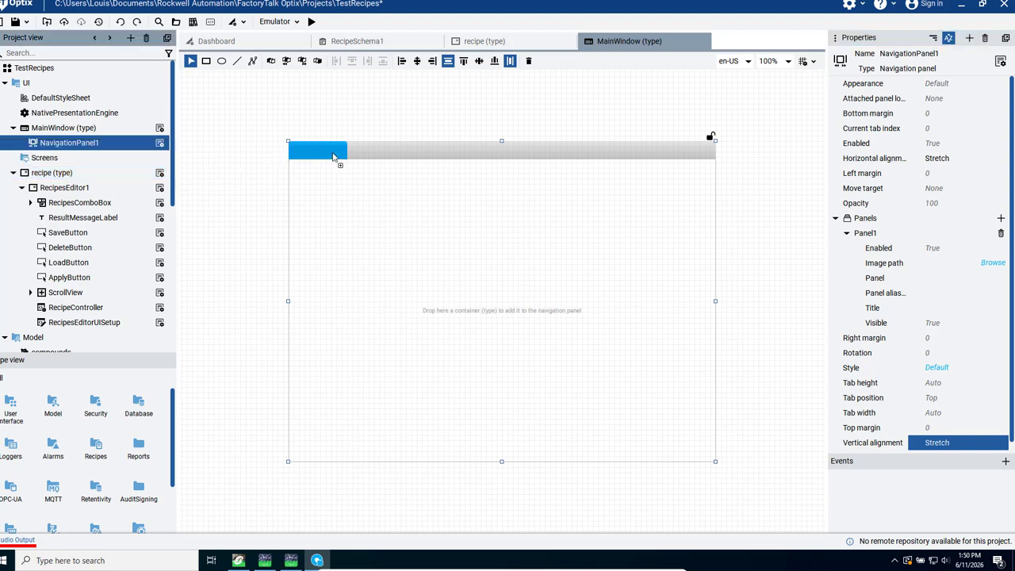
drag(333, 156, 333, 157)
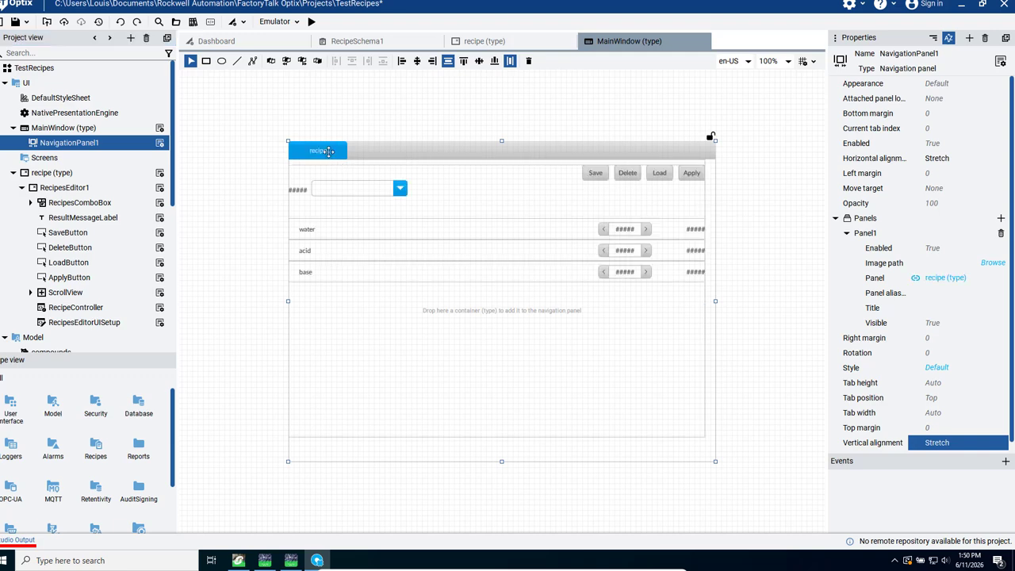
Save the project and run it in the emulator, proceeding past the NetLogic security warning.
click(15, 22)
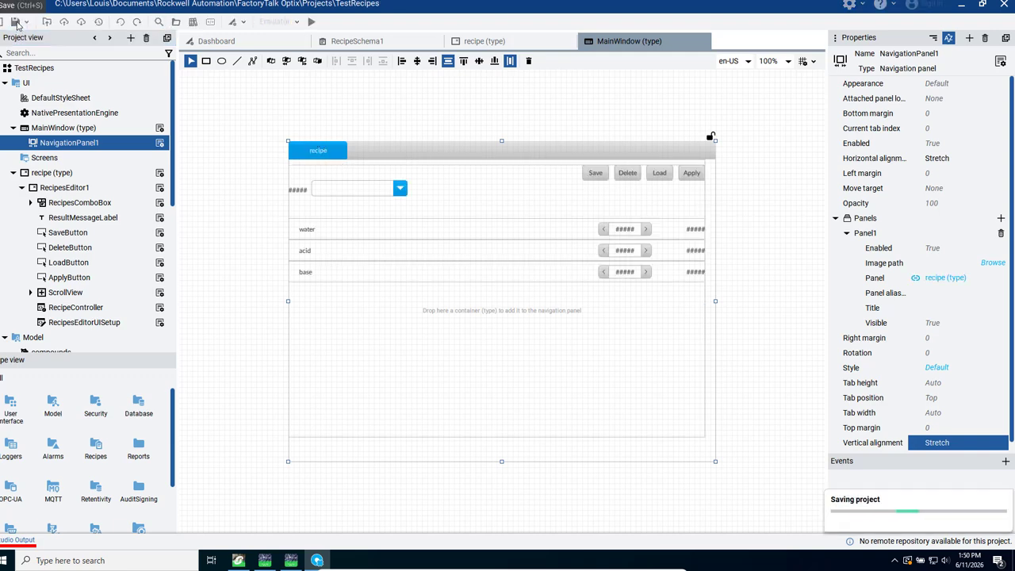
click(310, 24)
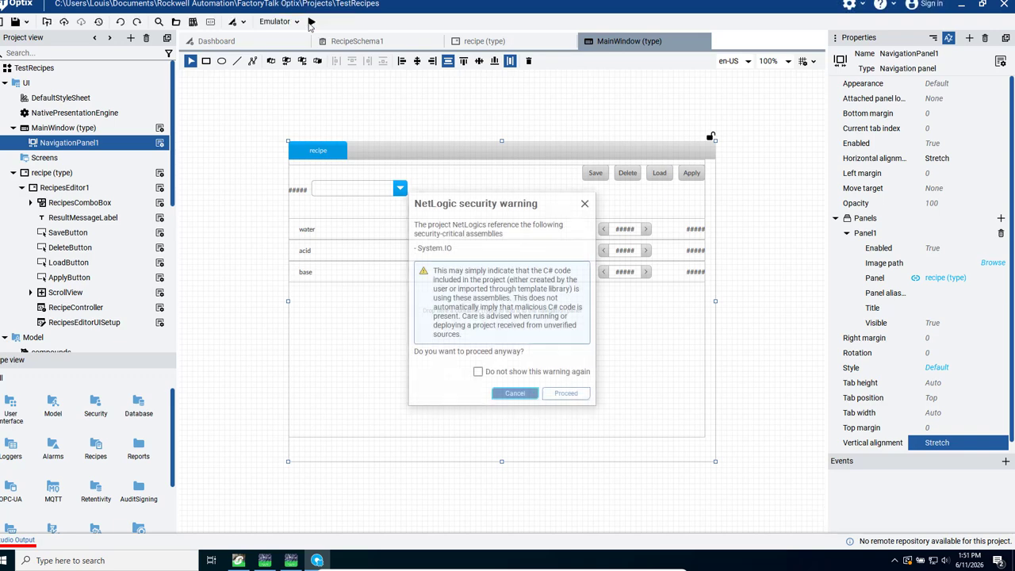
click(563, 393)
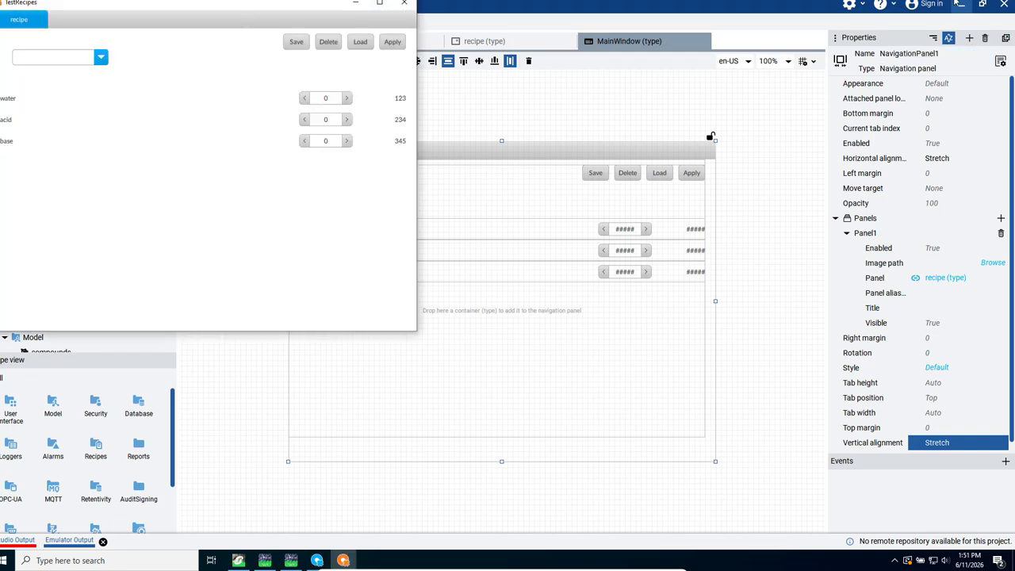
Switch to EcoStruxure Control Expert, set the start contact's value to 1, and return to the running TestRecipes window.
click(238, 562)
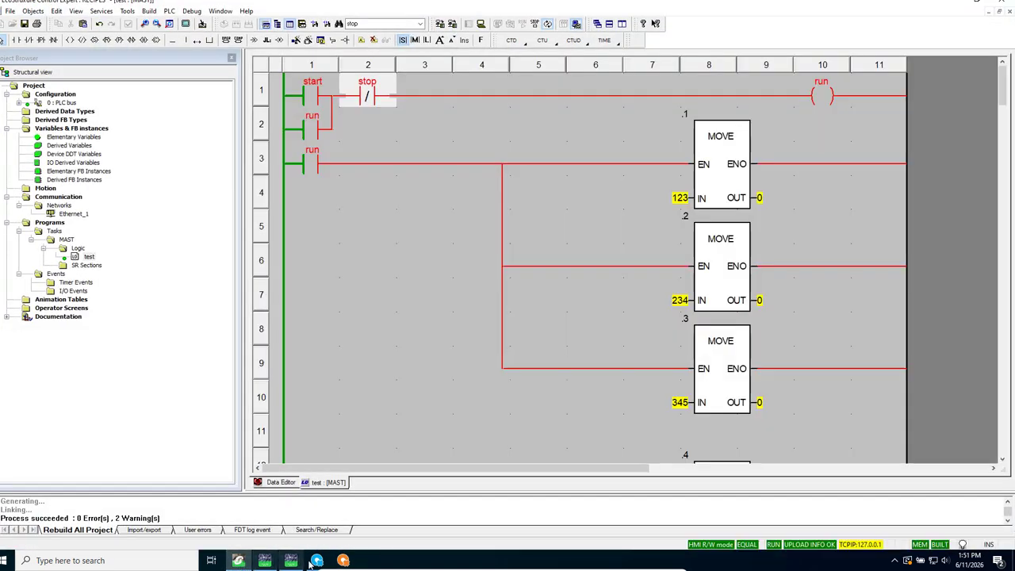
right_click(312, 93)
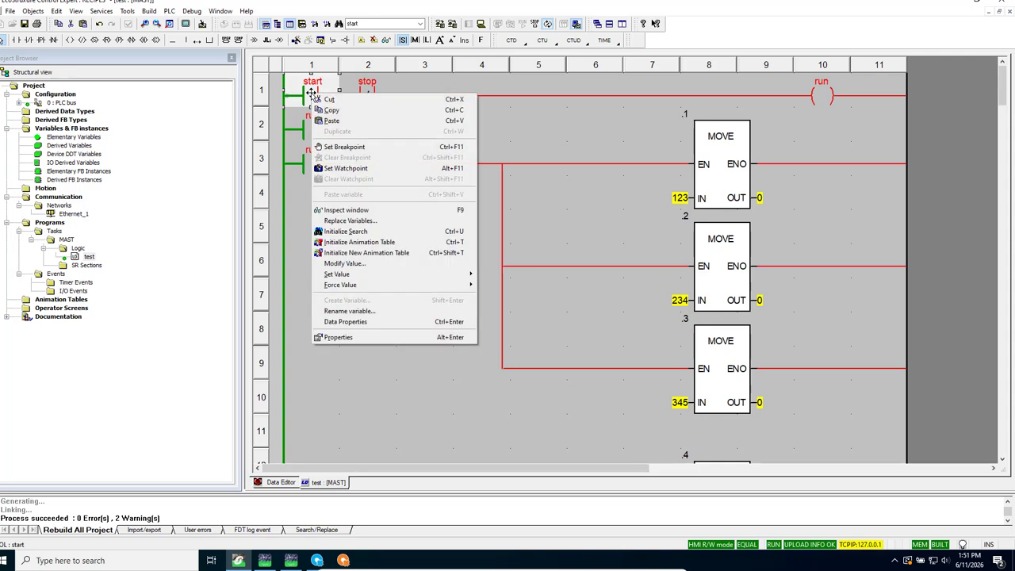
mouse_move(406, 276)
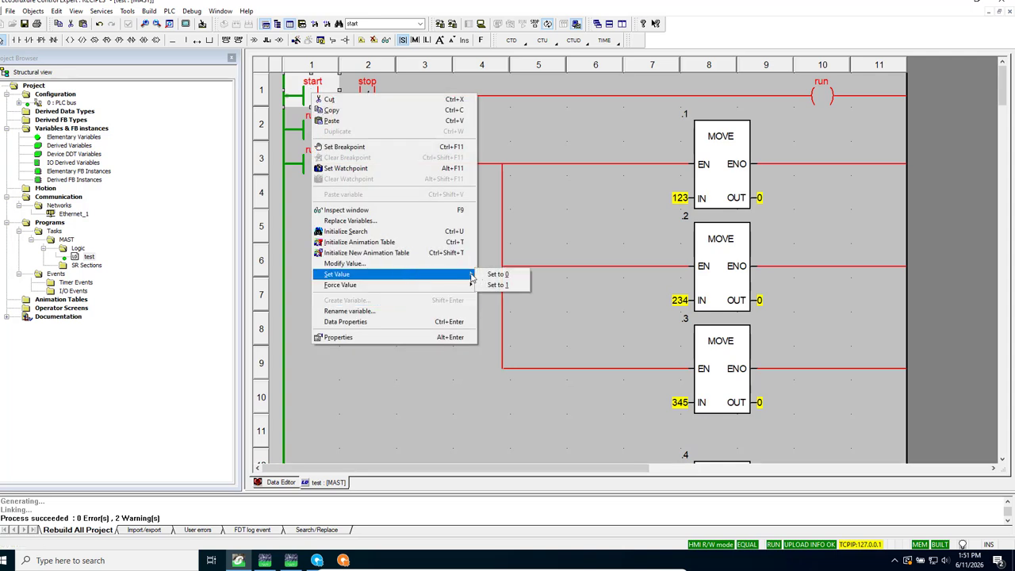
click(498, 285)
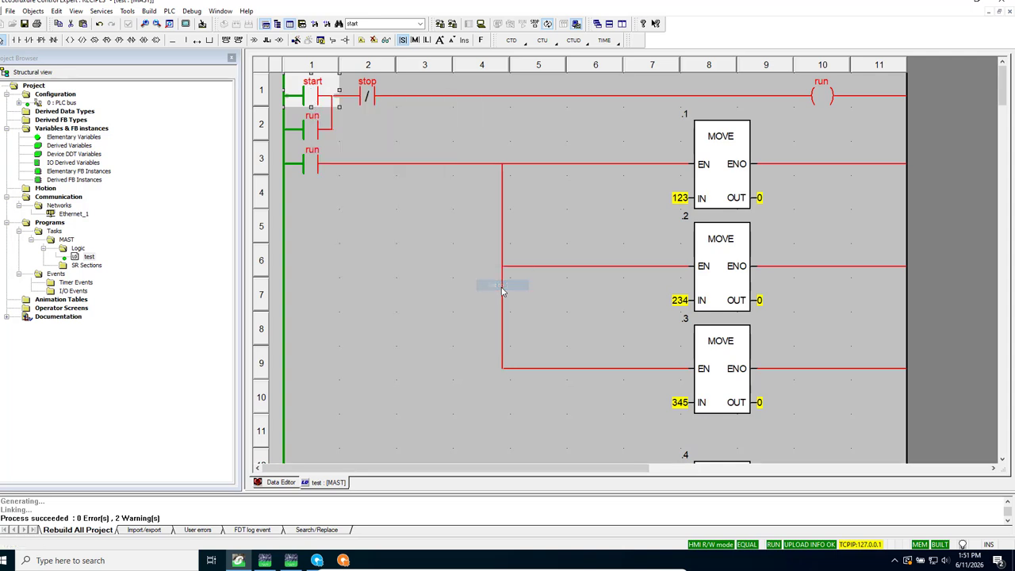
click(343, 560)
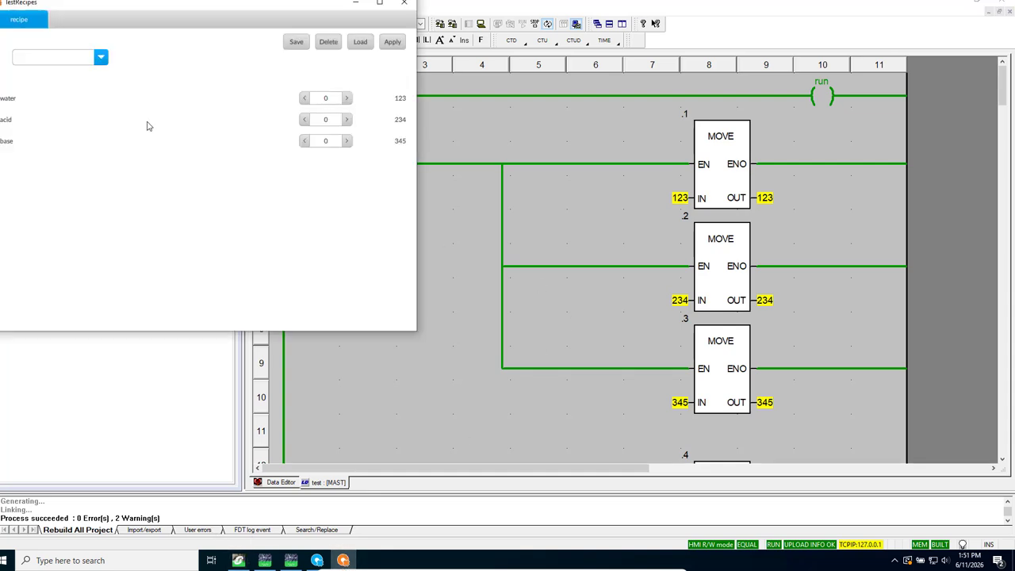
Try to enter a recipe name and a water value of 111 in the running recipe editor.
click(54, 58)
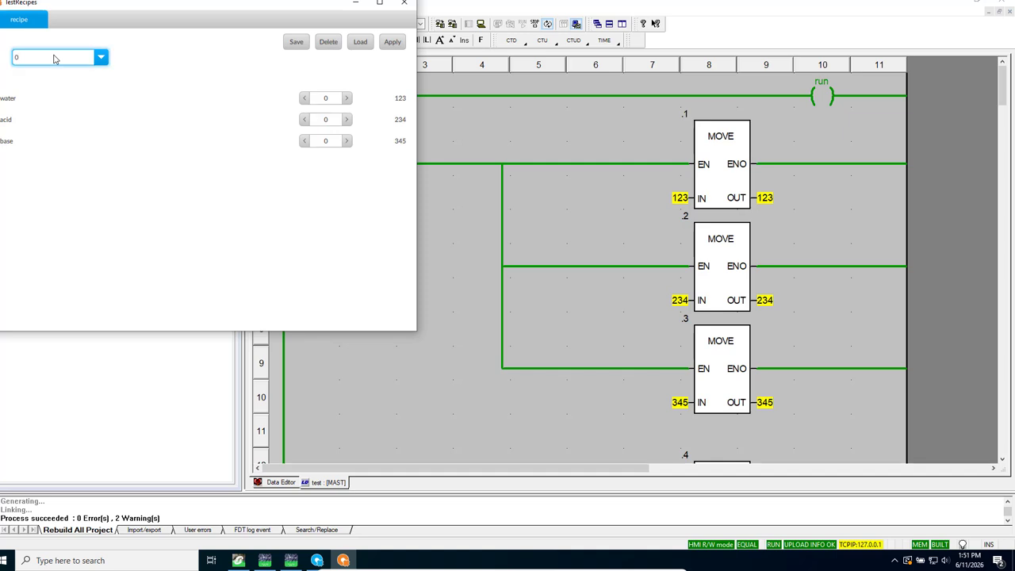
text(ne)
click(332, 102)
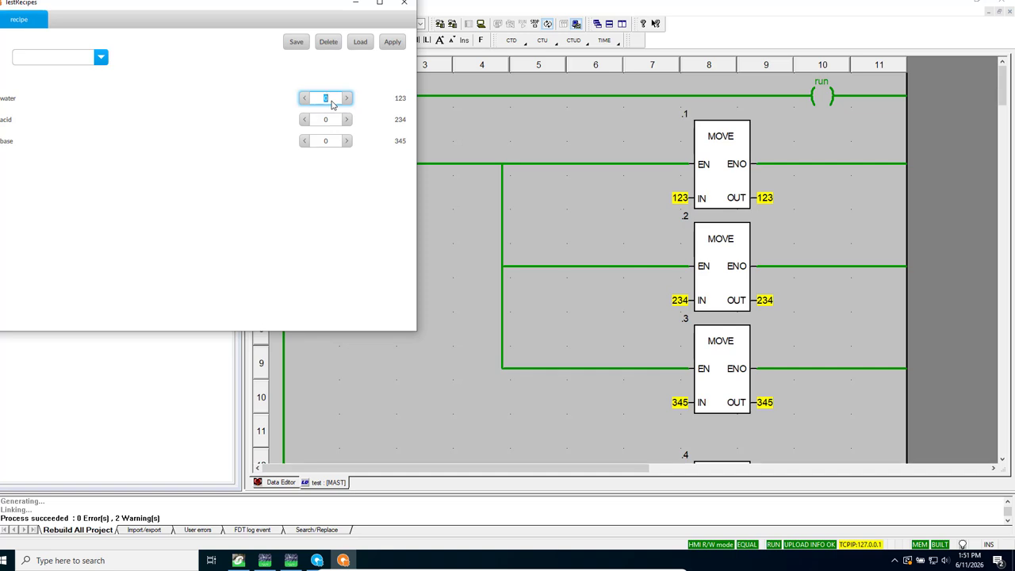
text(111)
click(333, 119)
Enter "one" as the recipe name and set its water value to 11.
click(100, 60)
click(69, 57)
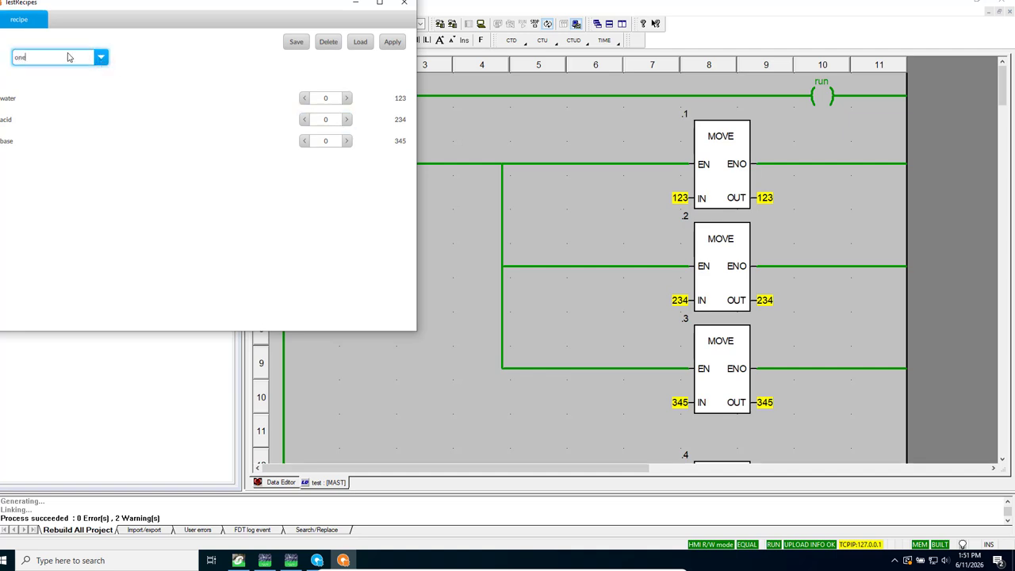
click(334, 99)
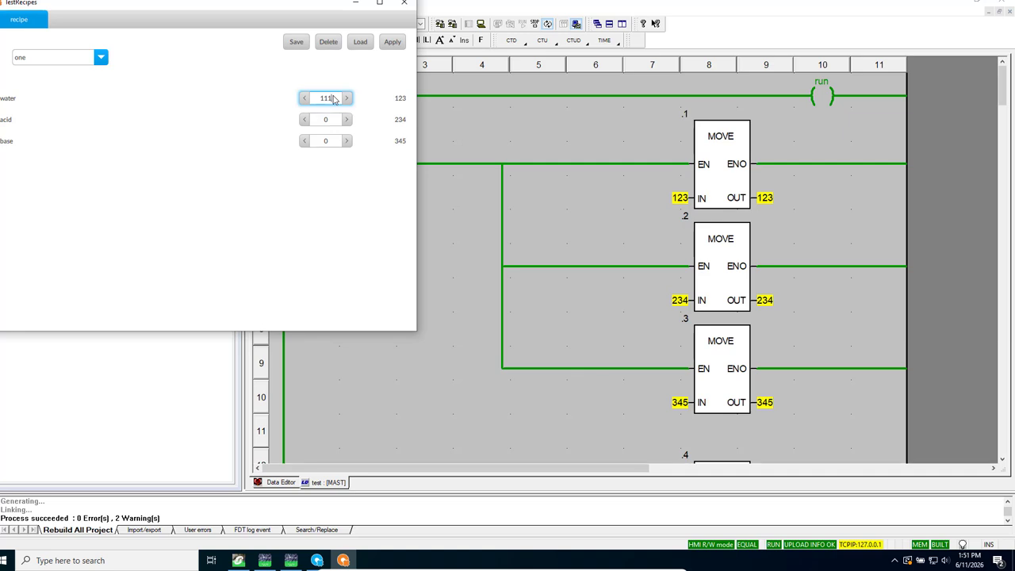
click(332, 120)
click(332, 102)
key(Return)
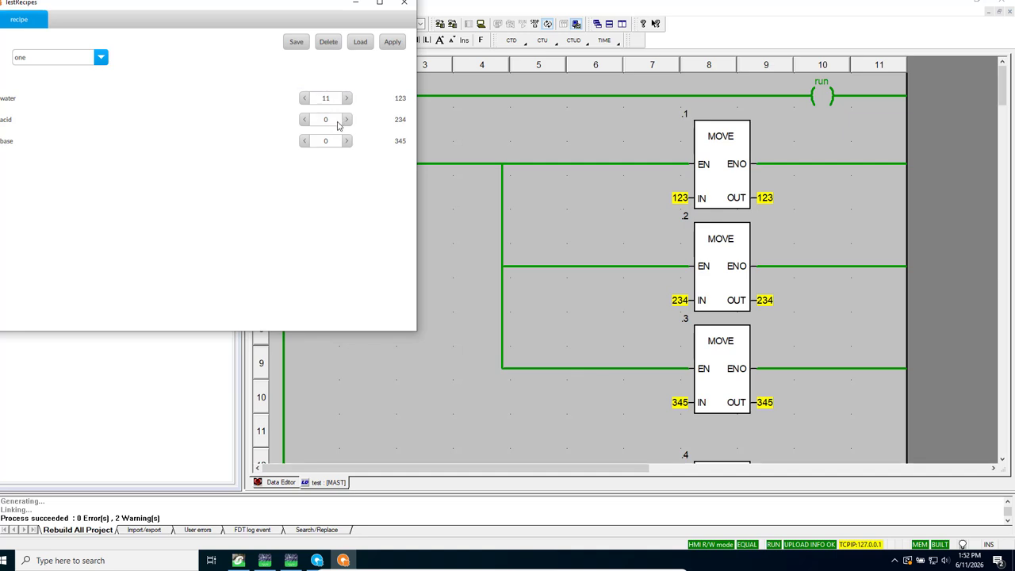
Set the recipe's acid value to 22 and its base value to 33.
click(333, 120)
text(22)
key(Return)
double_click(336, 143)
text(33)
key(Return)
Save and apply recipe "one", and enlarge the TestRecipes runtime window.
click(293, 42)
click(393, 44)
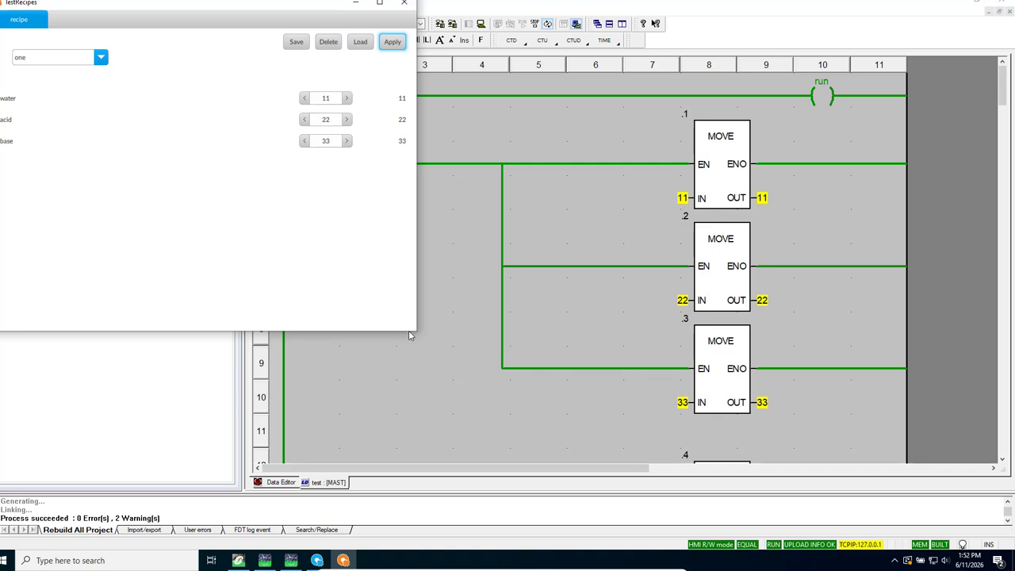
drag(412, 332, 567, 410)
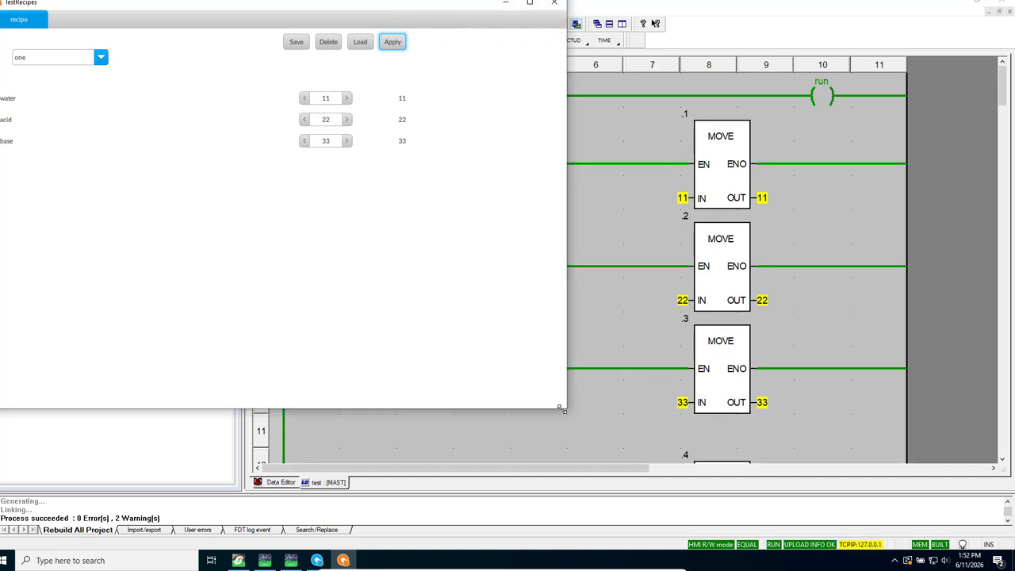
Enter "Two" as the recipe name and set its water value to 123.
click(100, 58)
click(74, 58)
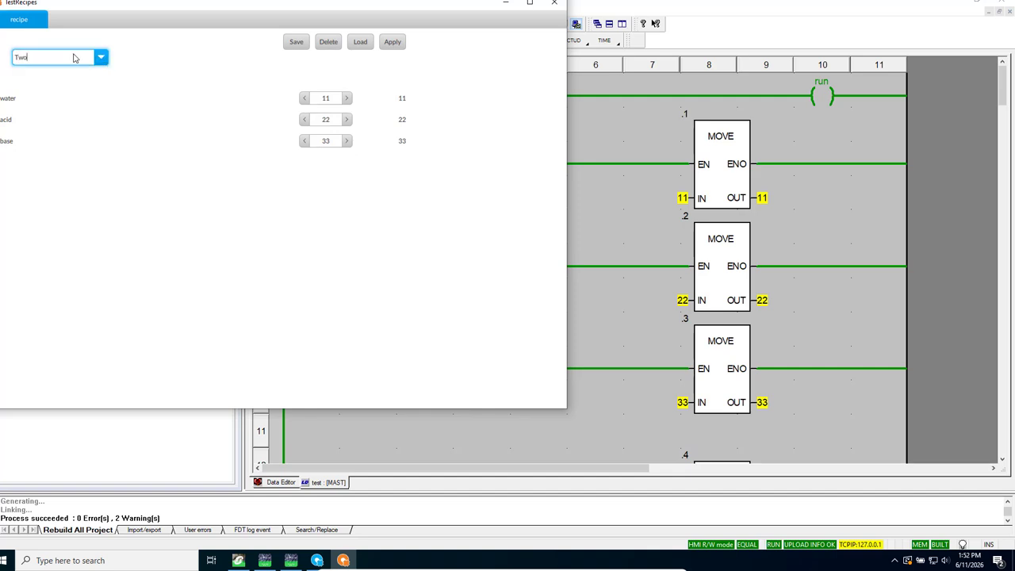
click(47, 57)
double_click(338, 101)
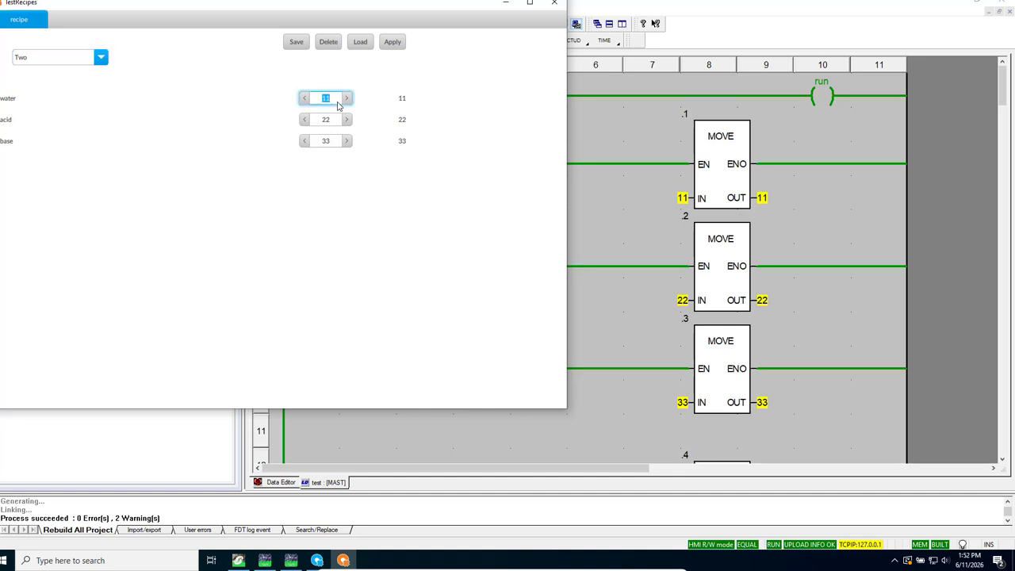
text(1)
key(Return)
Set the acid value of recipe "Two" to 234 and its base value to 345.
double_click(332, 118)
text(234)
key(Return)
double_click(334, 139)
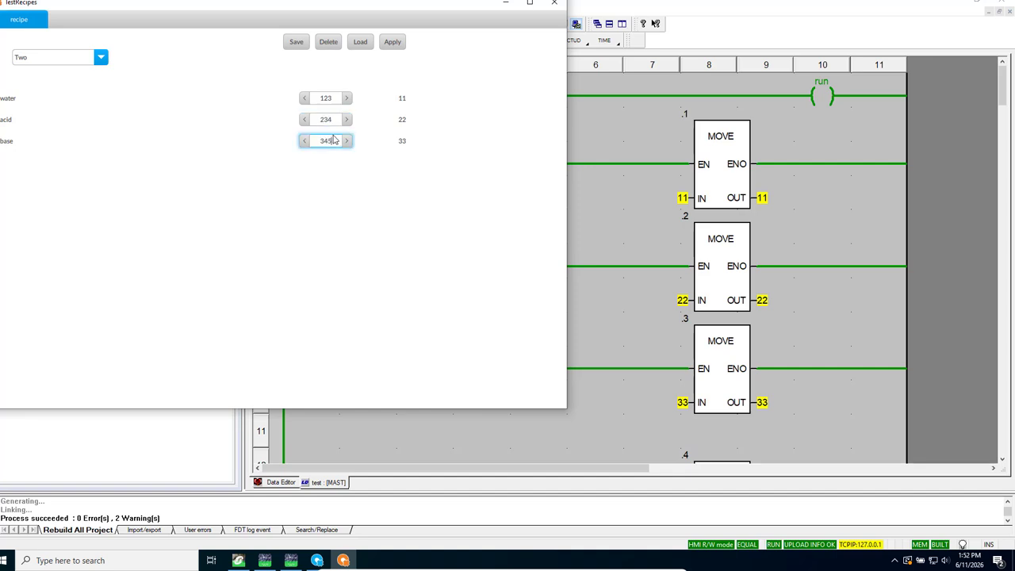
key(Return)
Save recipe "Two" and apply it to the PLC.
click(296, 42)
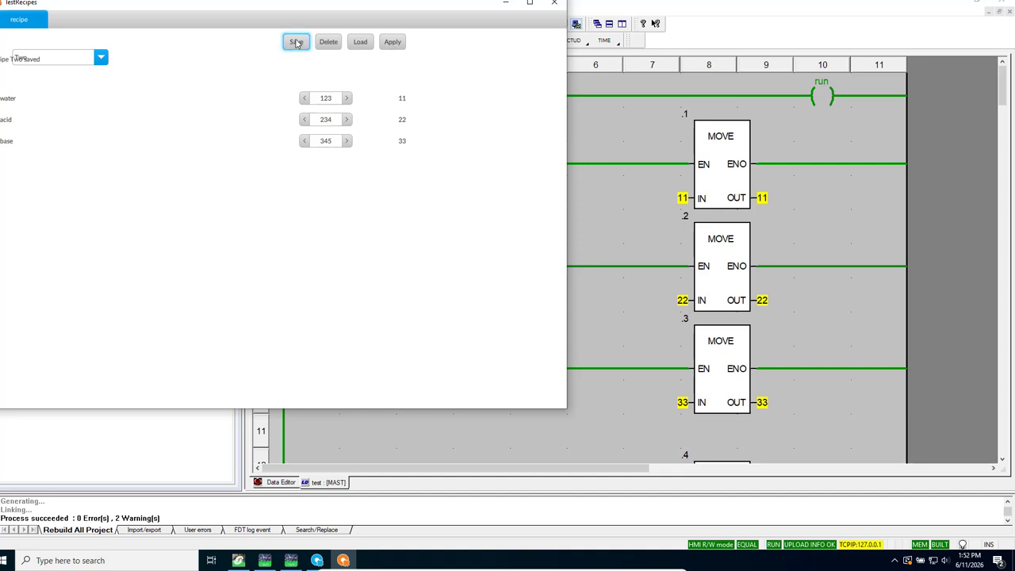
click(392, 45)
click(392, 46)
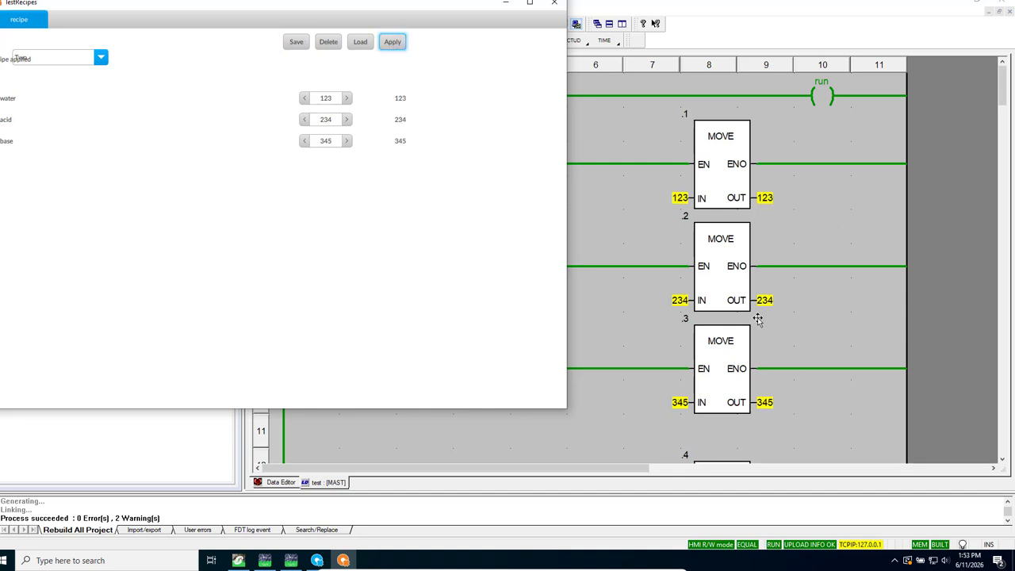
Enter "Three" as the recipe name and set its water value to 999.
click(99, 55)
click(79, 57)
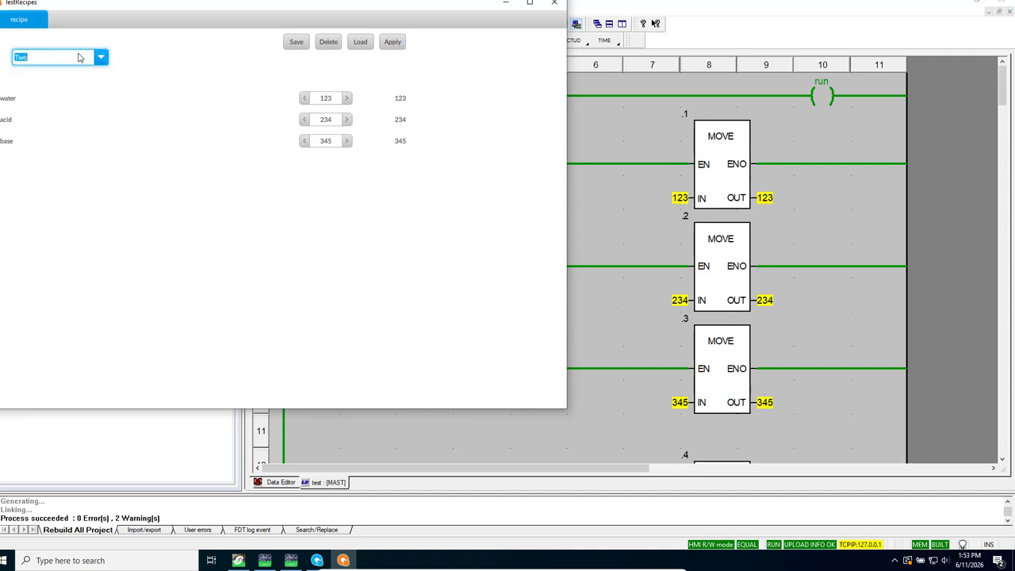
text(Three)
double_click(330, 100)
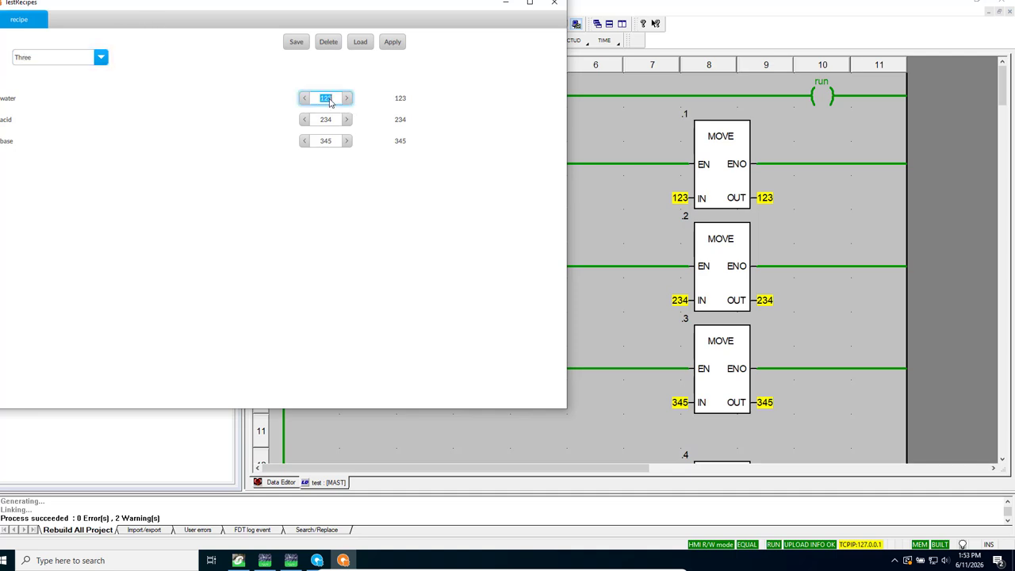
text(999)
key(Return)
Try to change the acid value of recipe "Three" and set its base value to 1456.
double_click(335, 125)
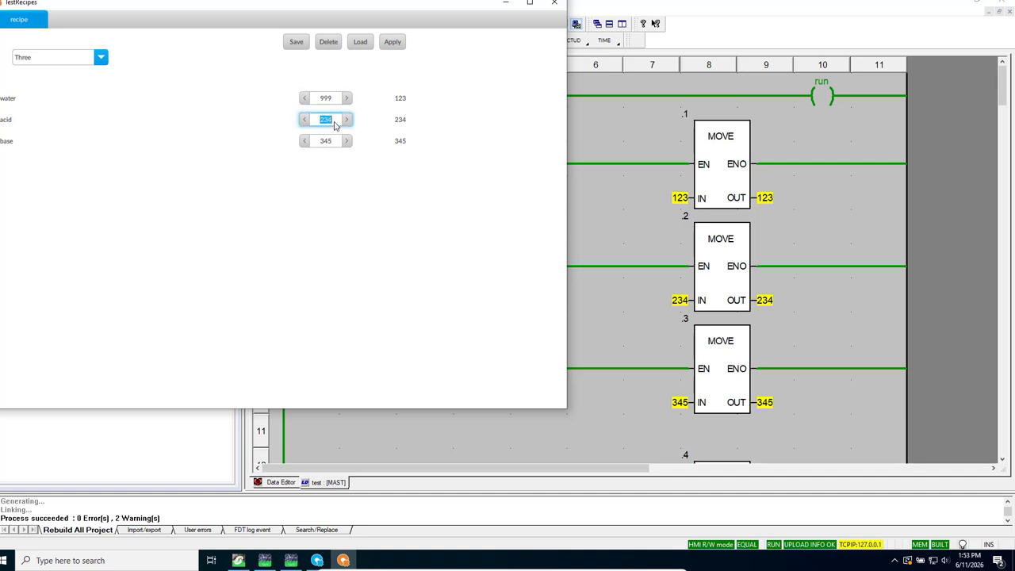
text(2)
key(Return)
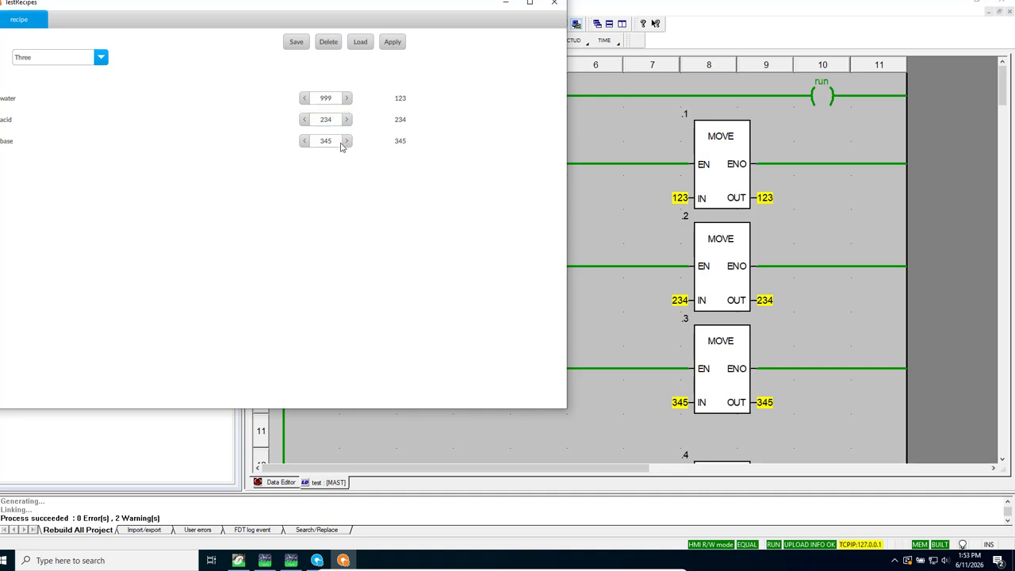
double_click(340, 146)
text(1456)
Save recipe "Three" and apply it to the PLC.
click(299, 46)
click(385, 45)
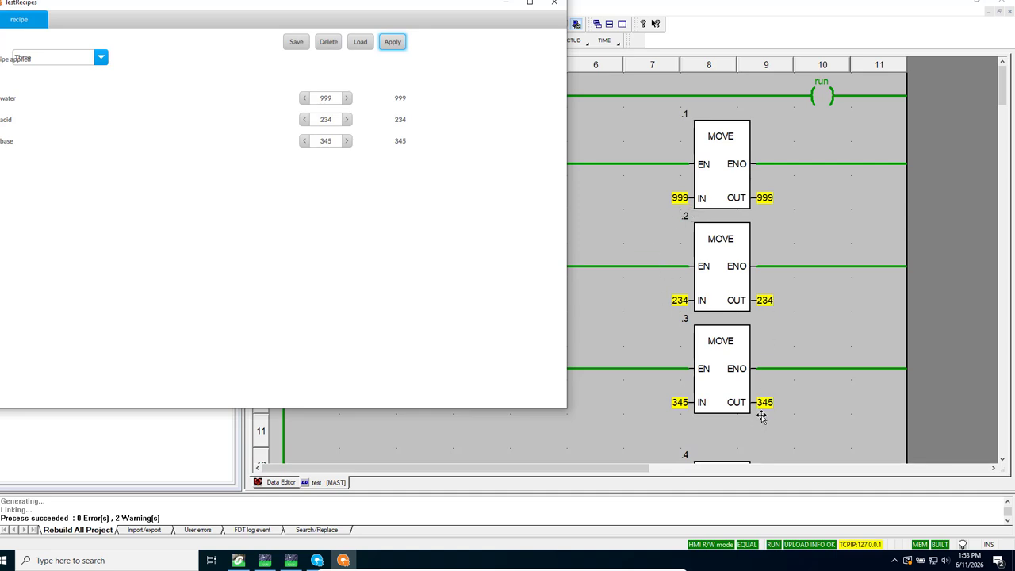
Choose the saved recipe "one" and apply its values to the PLC.
click(101, 58)
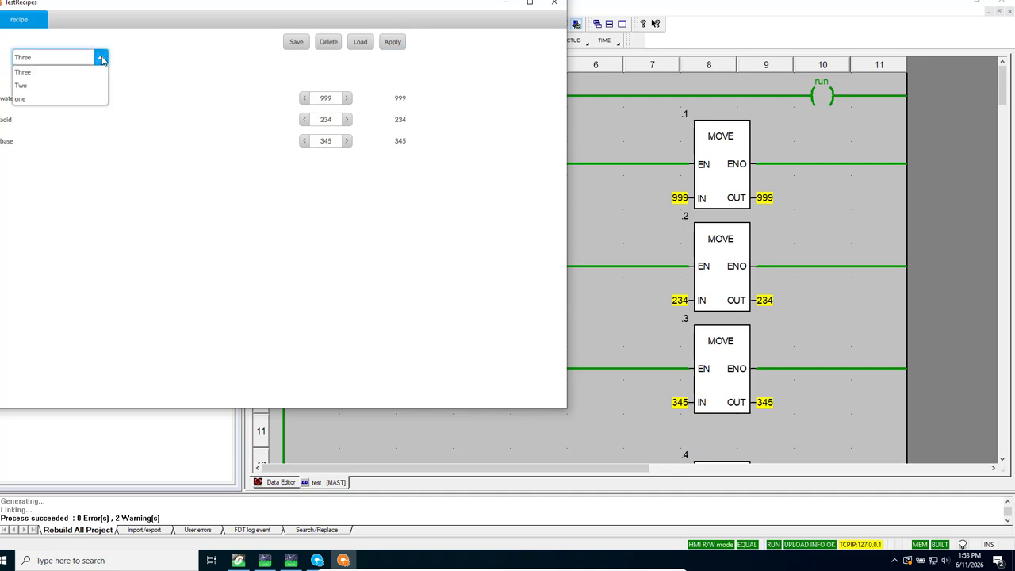
click(22, 99)
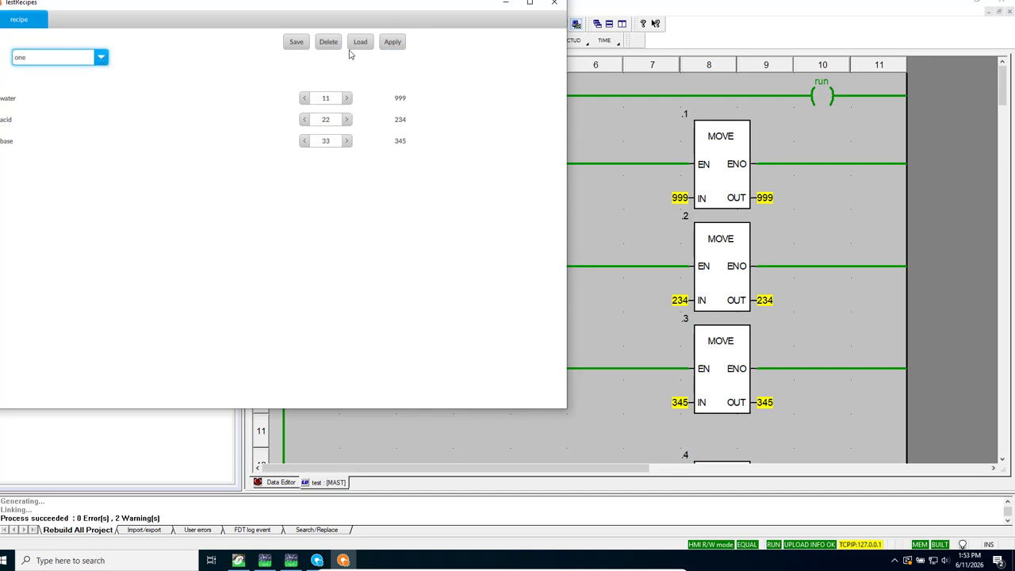
click(398, 45)
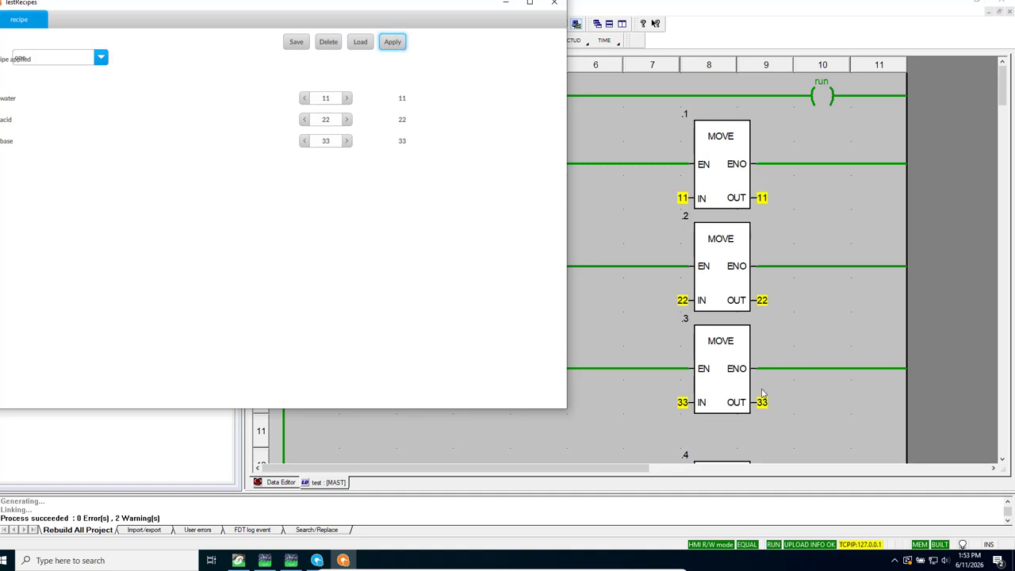
Choose the saved recipe "Two" and apply its values to the PLC.
click(101, 59)
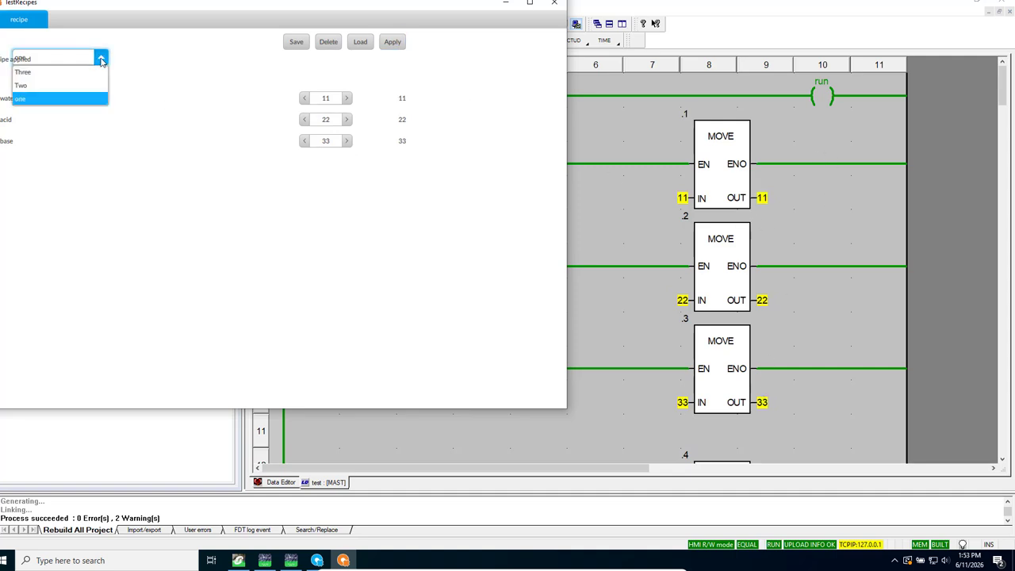
click(33, 85)
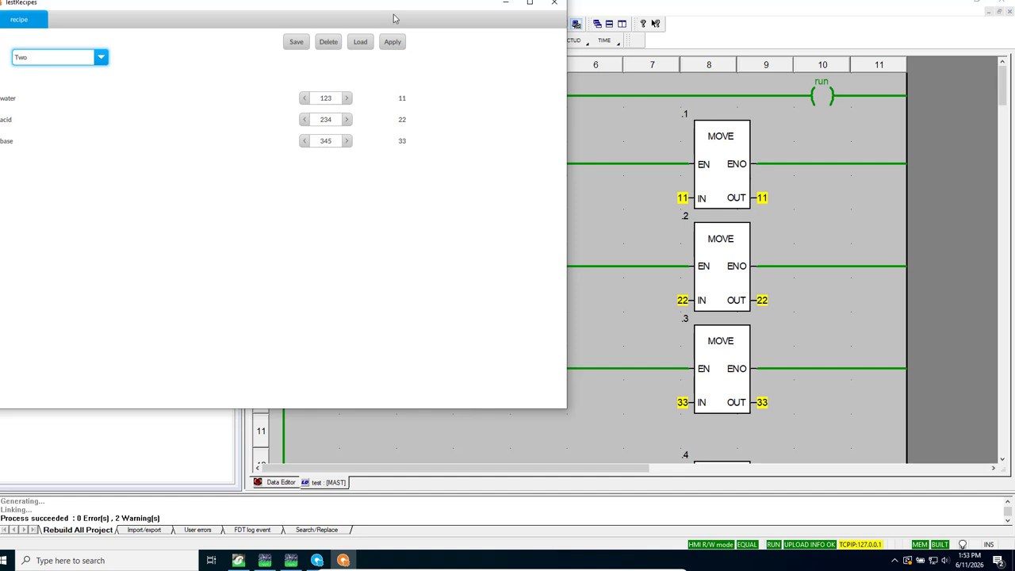
click(391, 46)
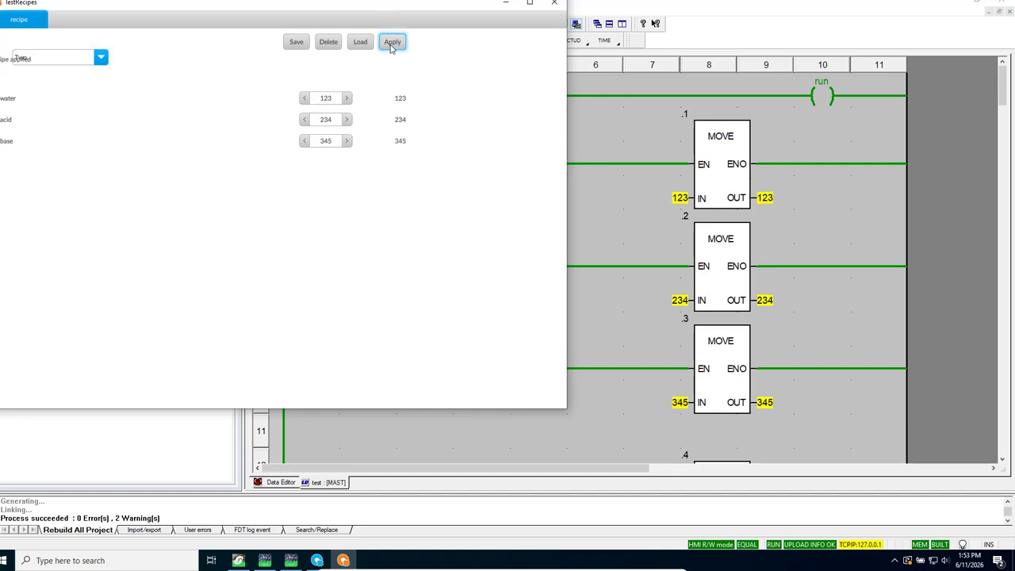
Choose the saved recipe "Three" and apply its values to the PLC.
click(101, 59)
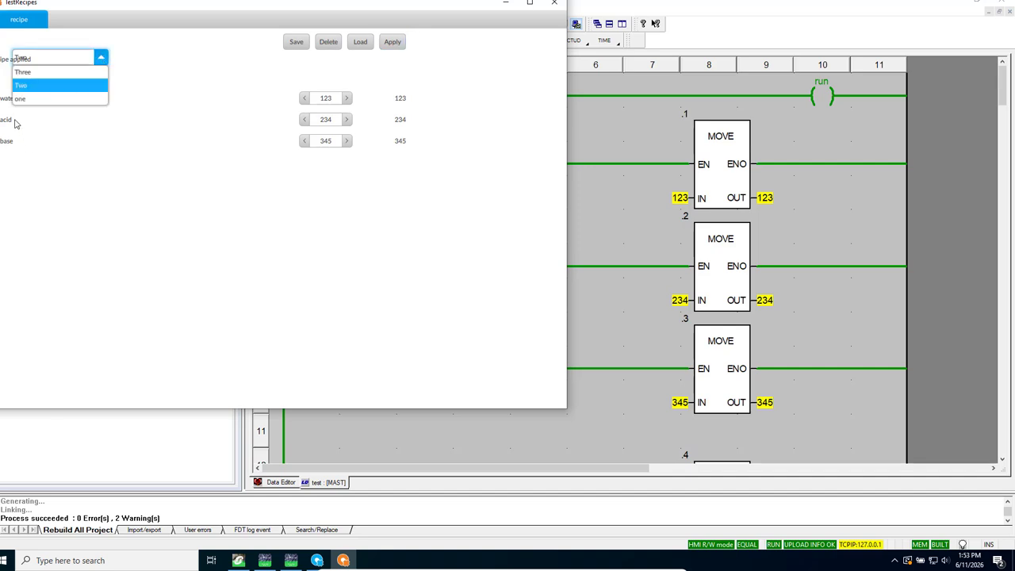
click(34, 73)
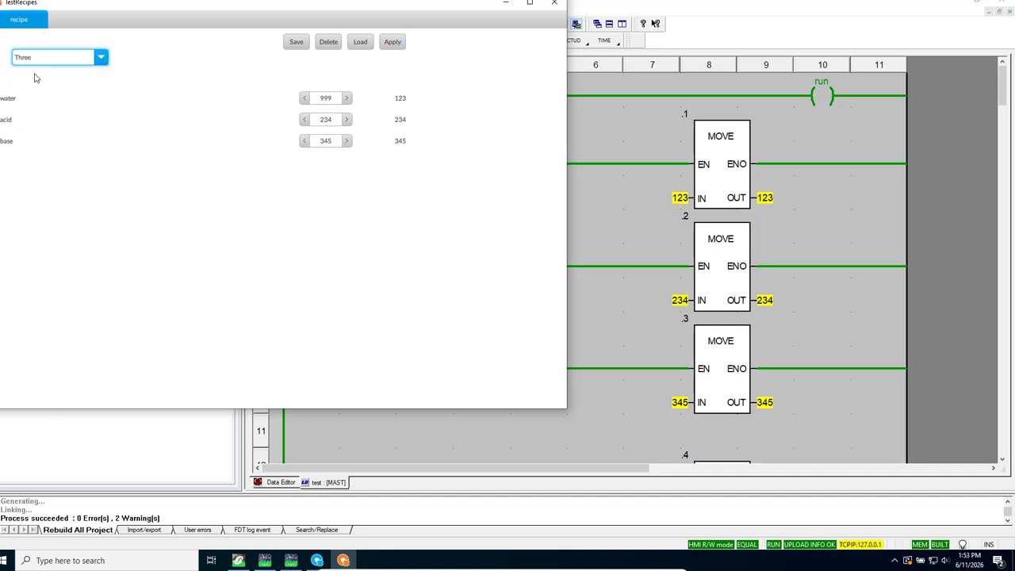
click(394, 46)
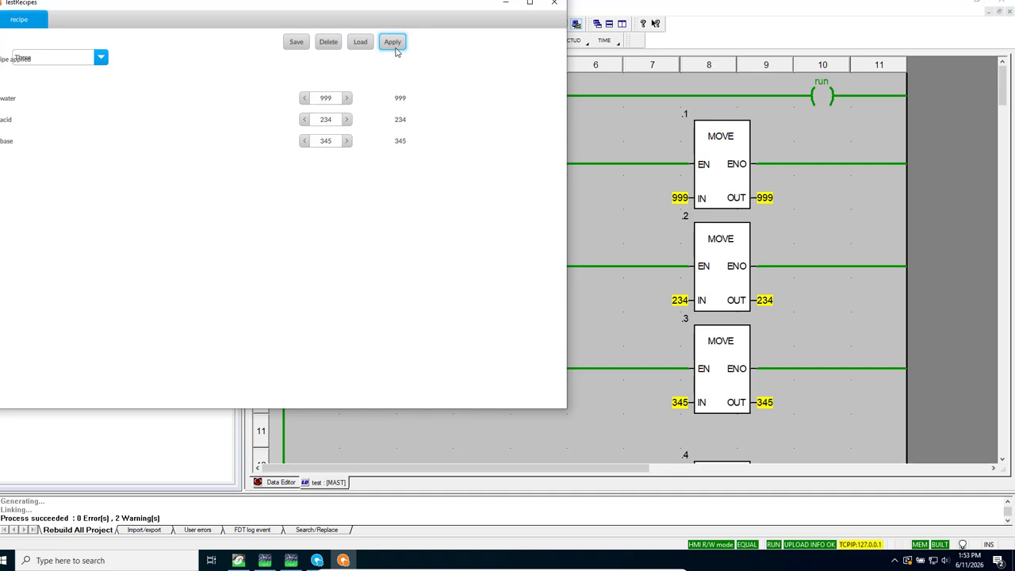
Close the TestRecipes runtime window and switch back to the project in FactoryTalk Optix Studio.
click(552, 5)
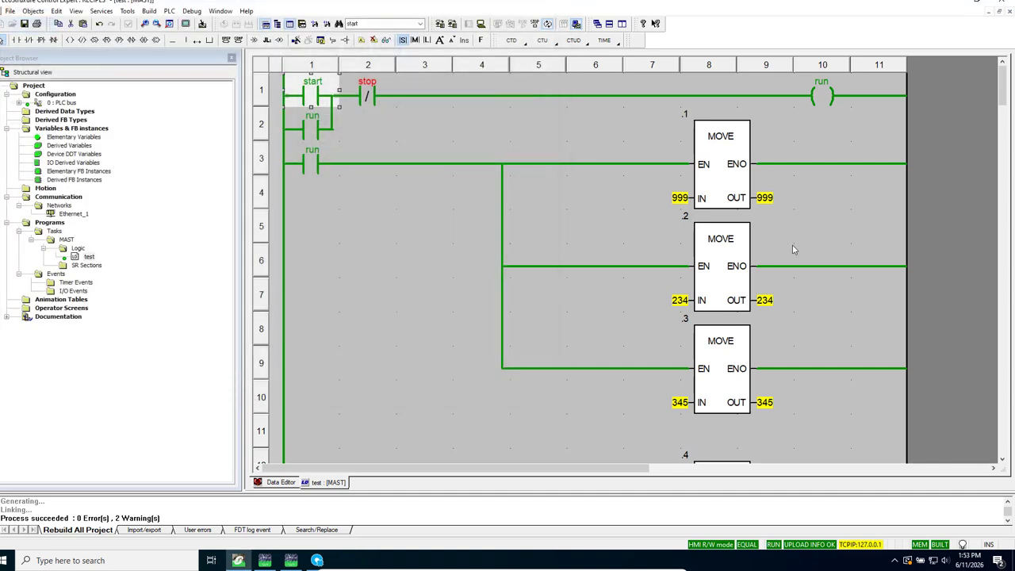
click(957, 1)
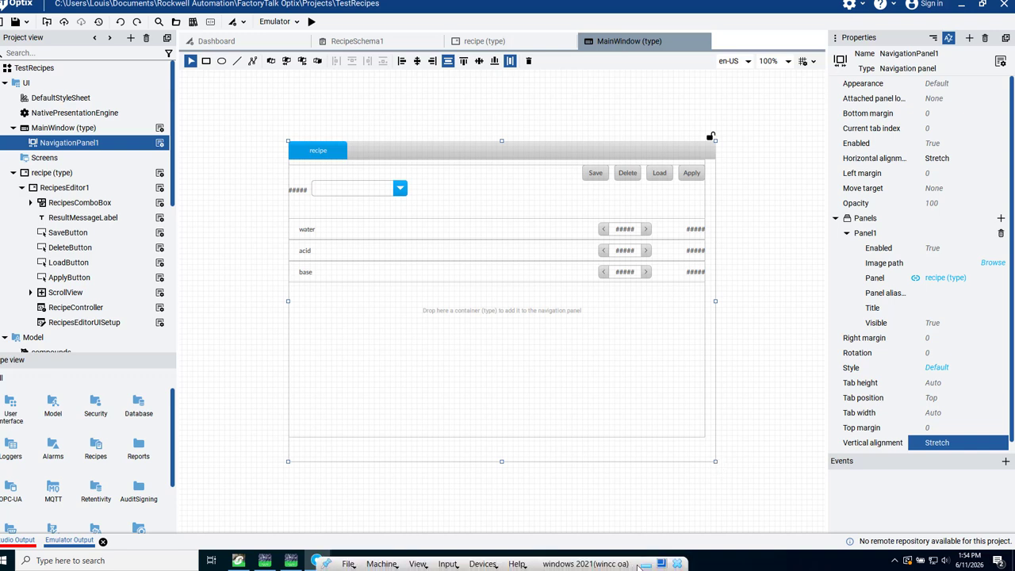
click(663, 564)
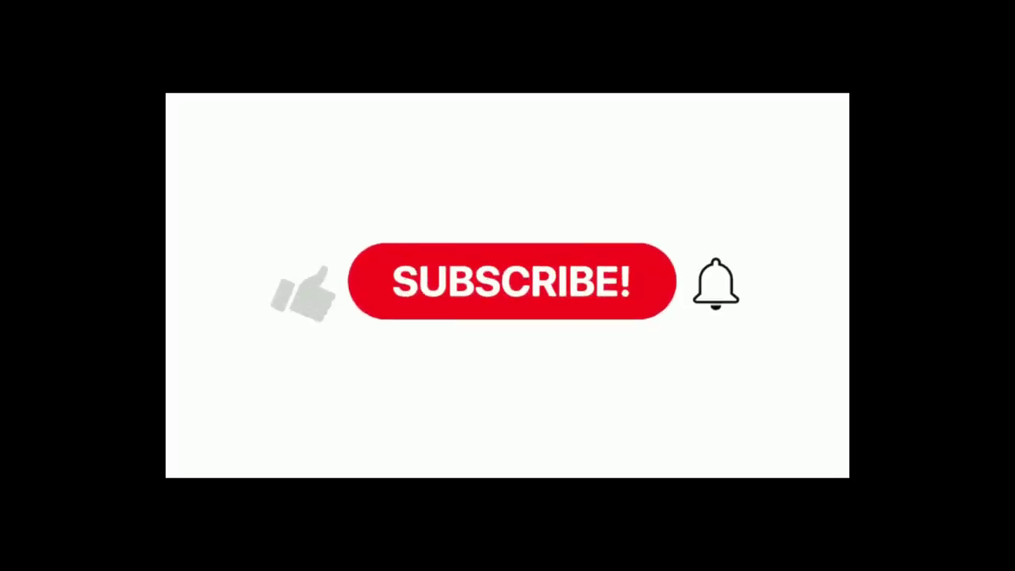